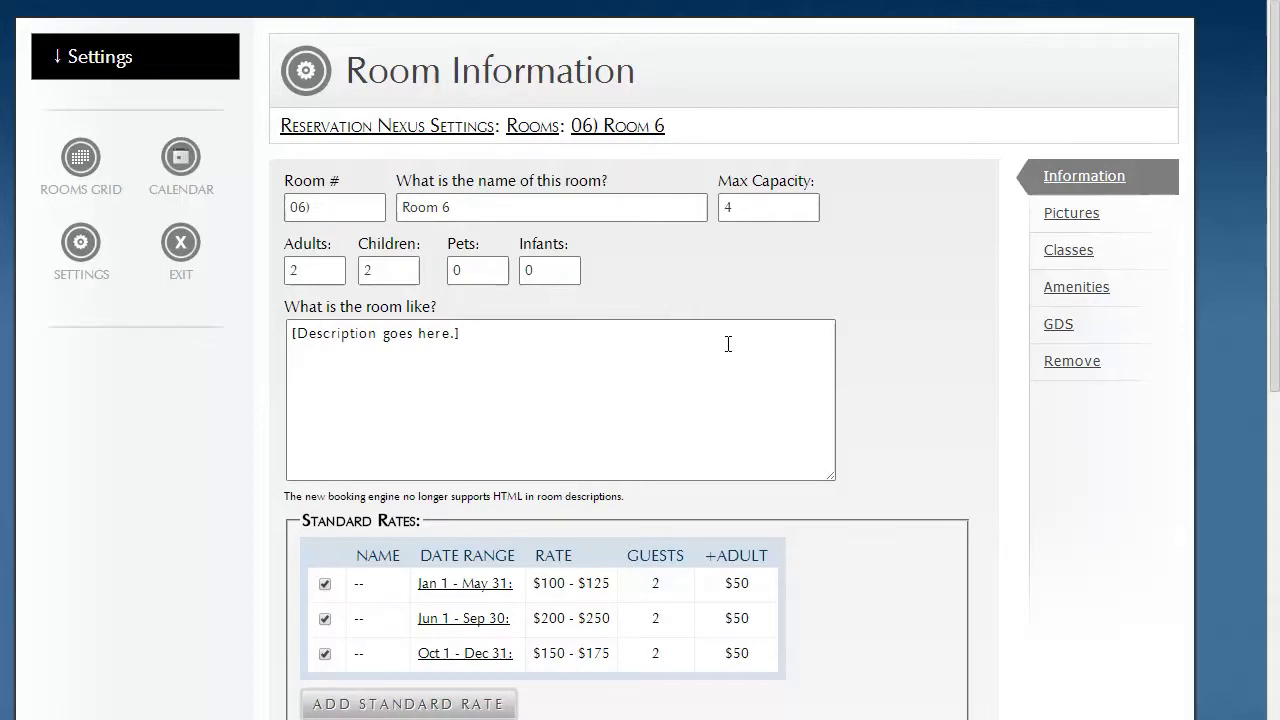
# Review Room 6's standard rates, including the first rate's $50 extra-adult charge
pyautogui.scroll(-1, 846, 289)
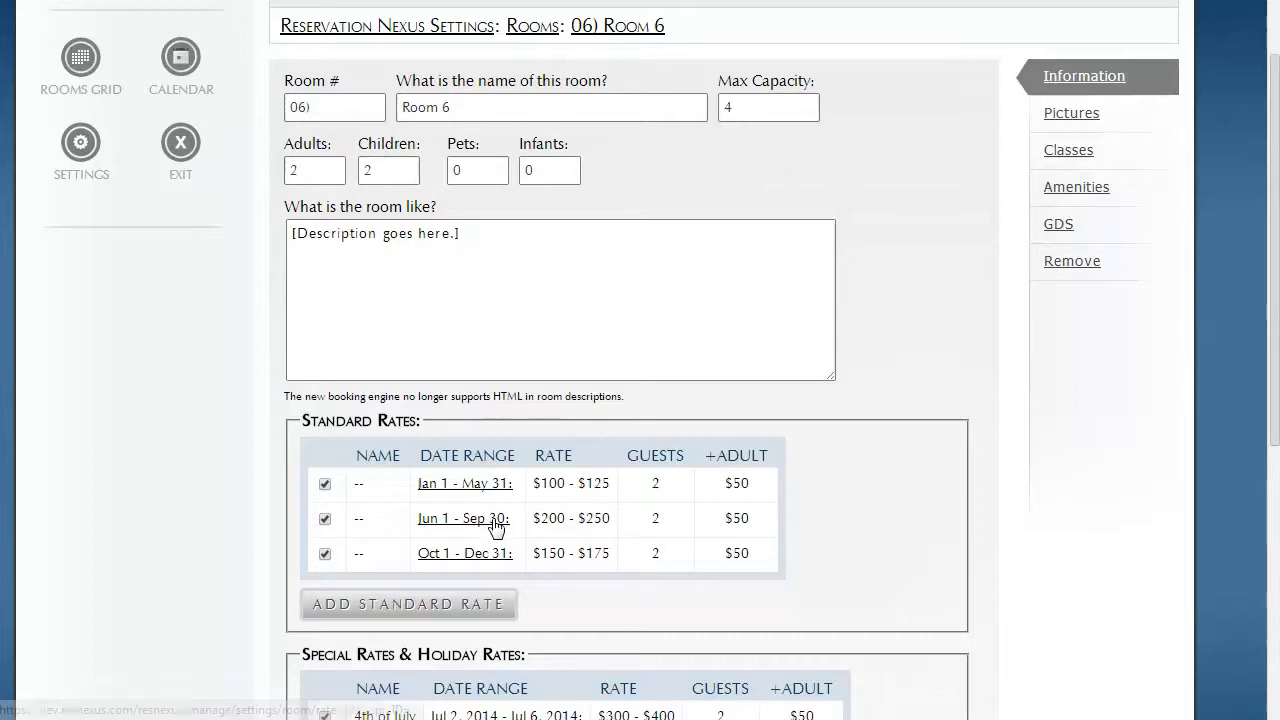
pyautogui.scroll(-1, 497, 527)
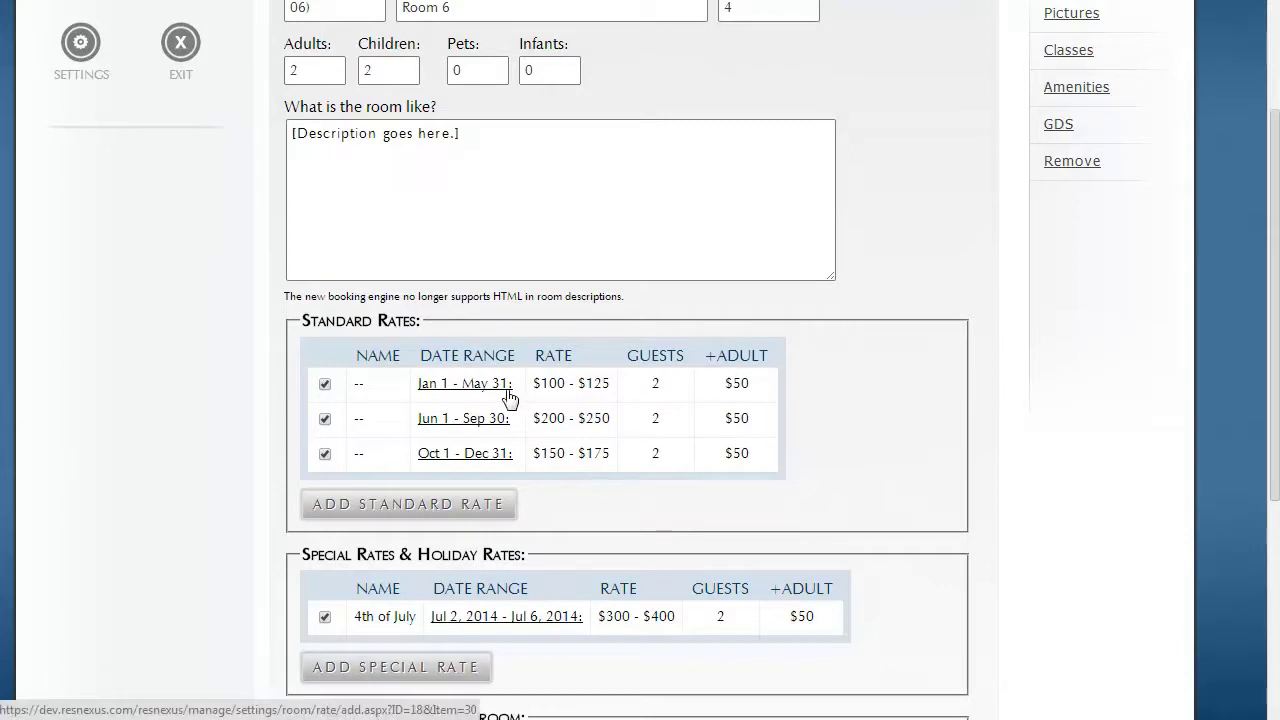
pyautogui.scroll(2, 666, 392)
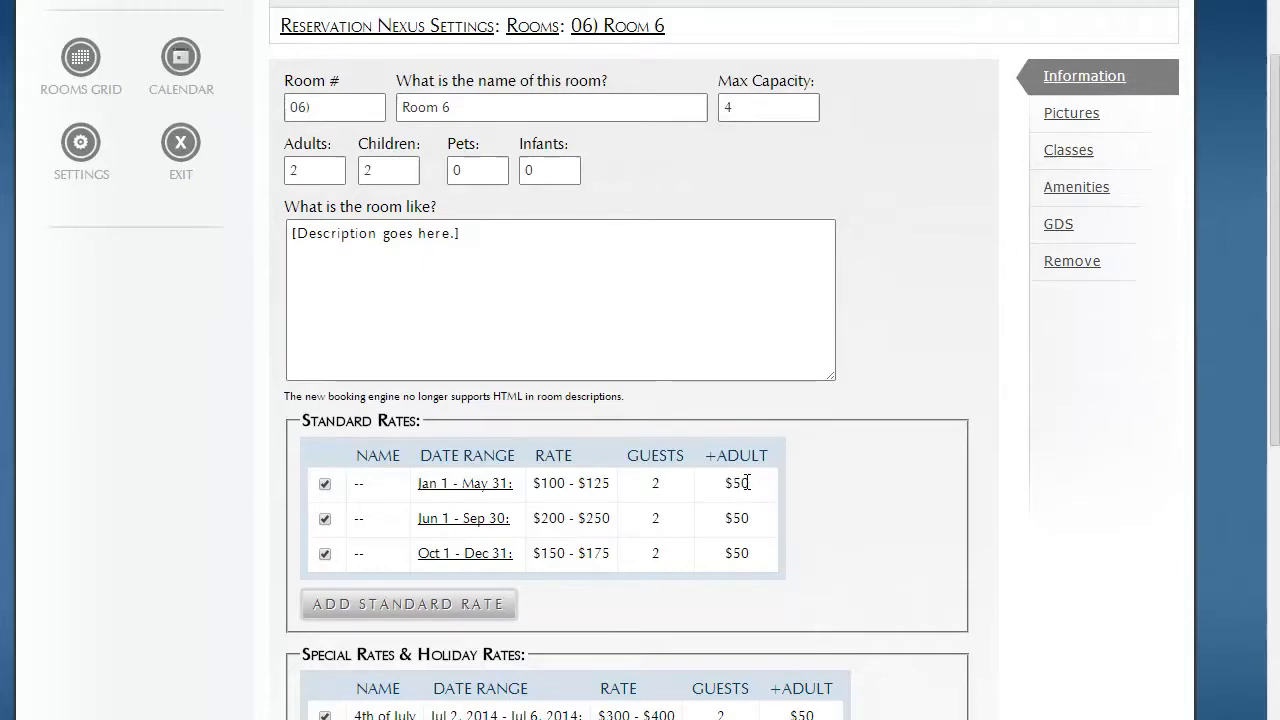
pyautogui.moveTo(748, 483); pyautogui.dragTo(722, 484)
pyautogui.scroll(-1, 711, 536)
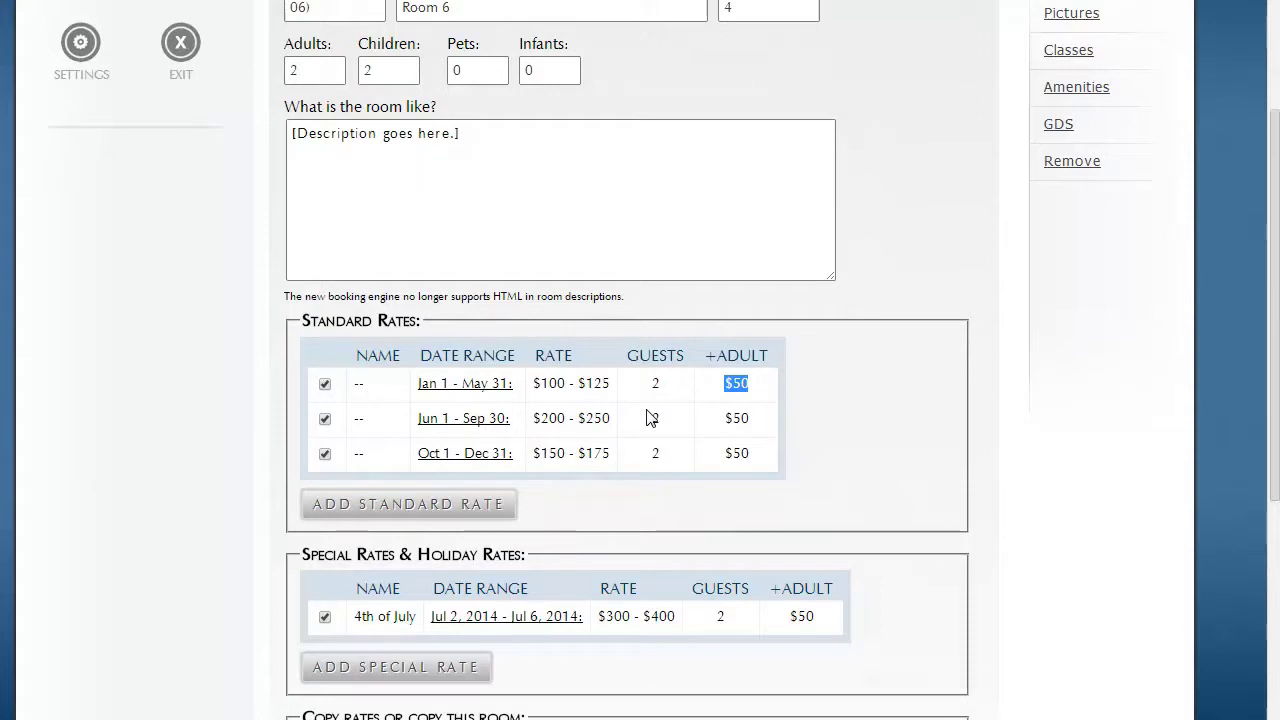
pyautogui.click(742, 383)
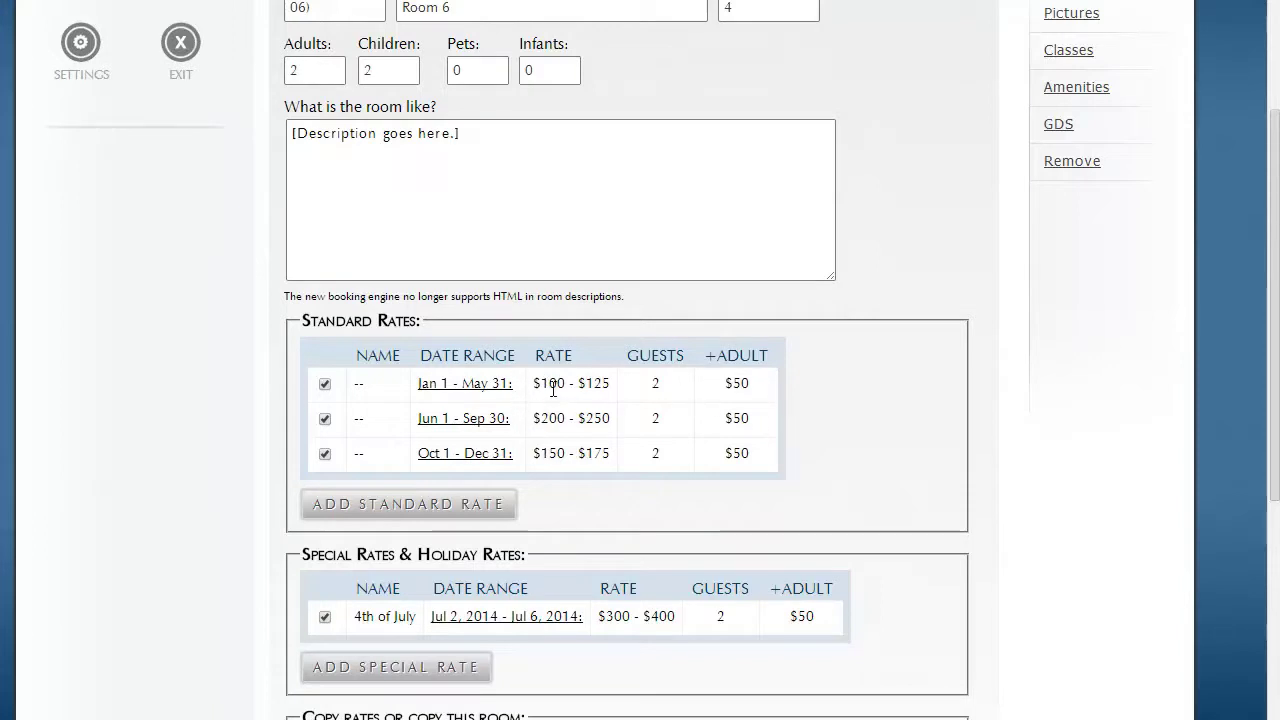
pyautogui.scroll(2, 557, 418)
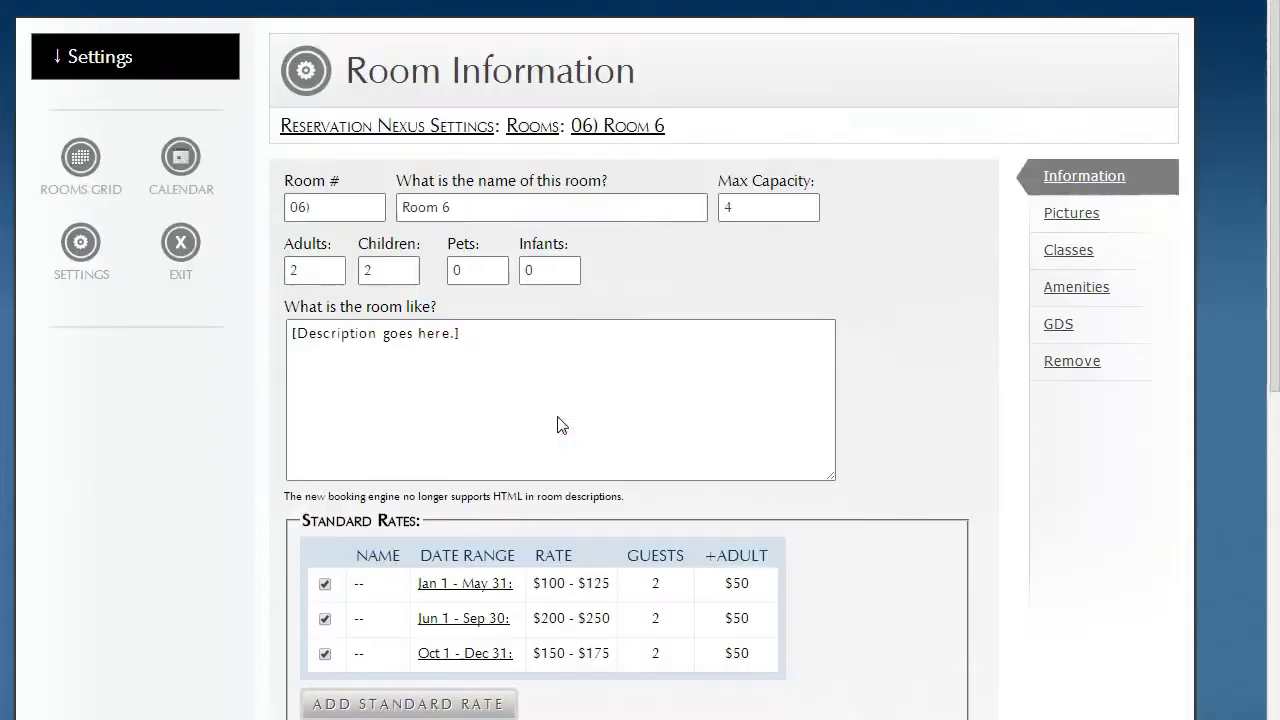
pyautogui.scroll(-1, 551, 415)
pyautogui.scroll(-1, 634, 508)
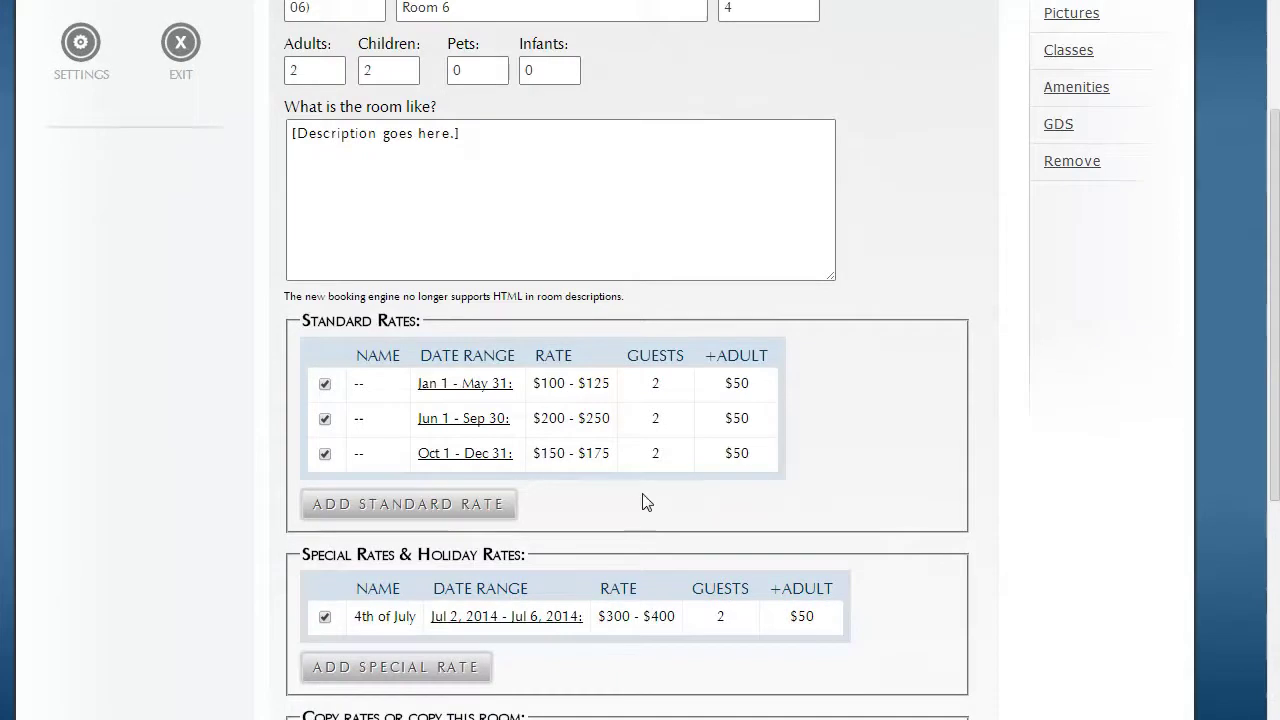
pyautogui.scroll(1, 643, 500)
pyautogui.scroll(-1, 643, 500)
pyautogui.scroll(1, 645, 497)
pyautogui.scroll(1, 632, 495)
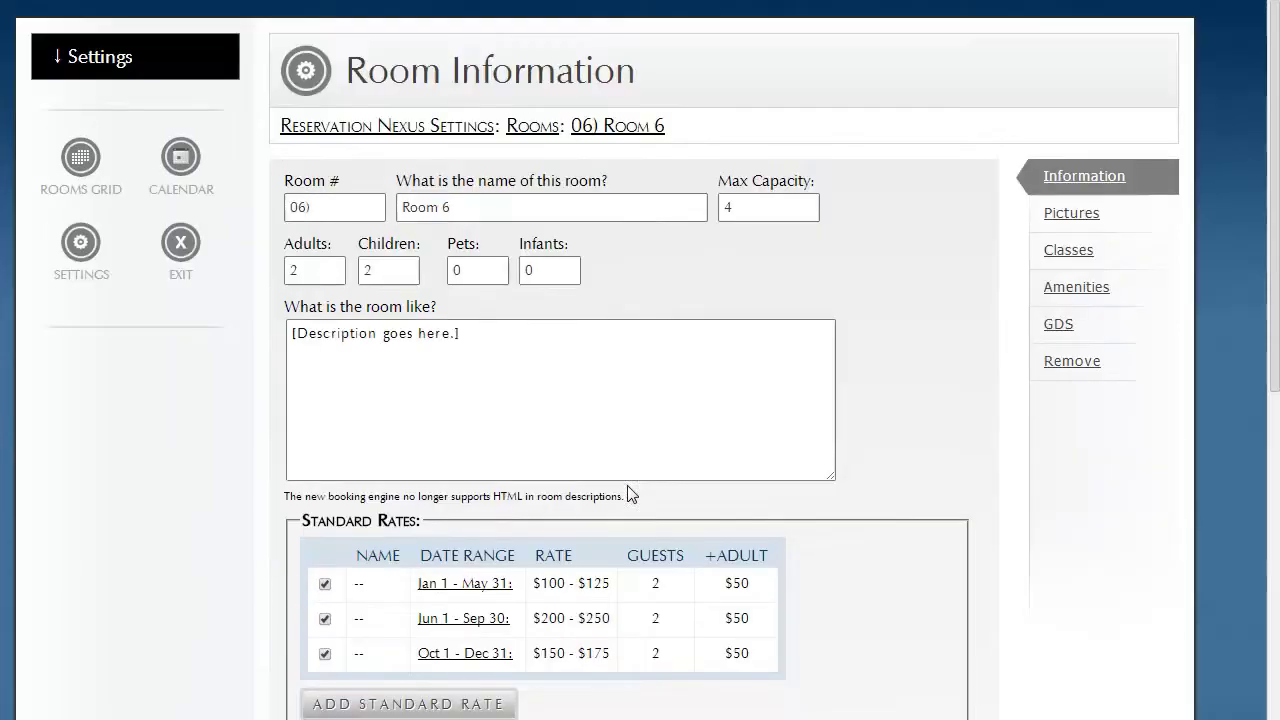
# Go back to the rooms list and open Room 7's information page
pyautogui.click(532, 126)
pyautogui.scroll(-5, 616, 452)
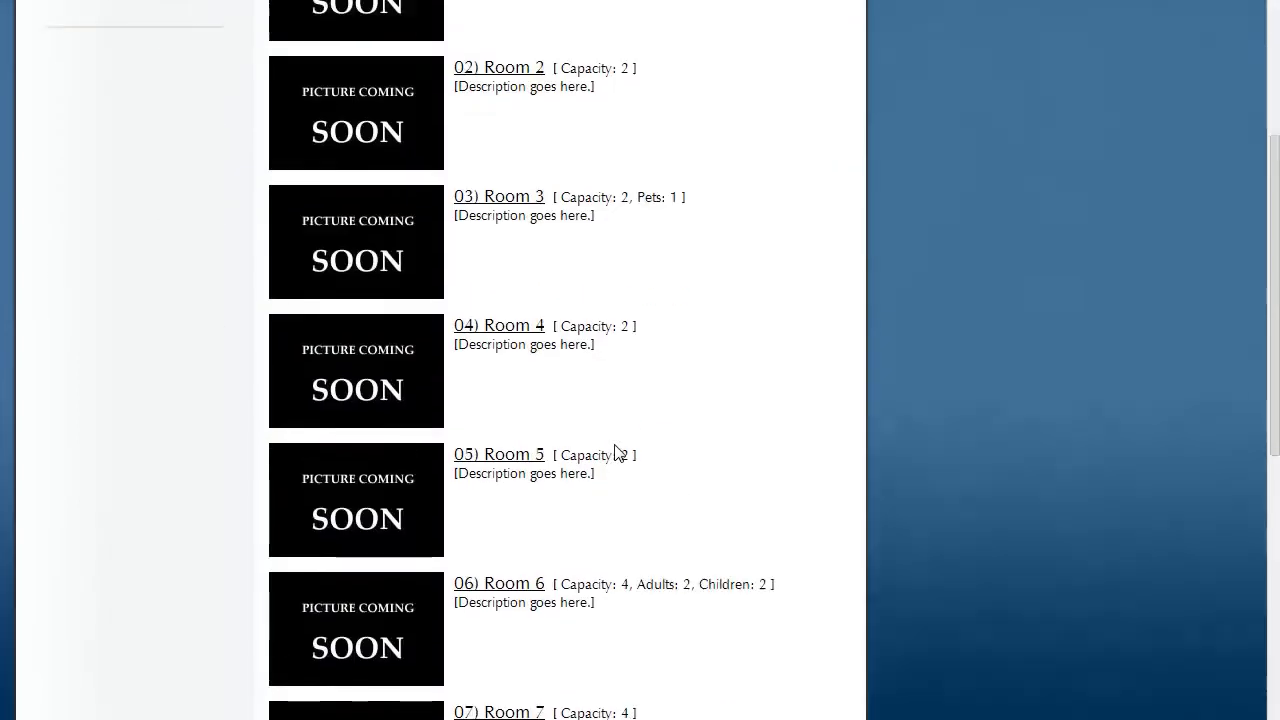
pyautogui.click(521, 514)
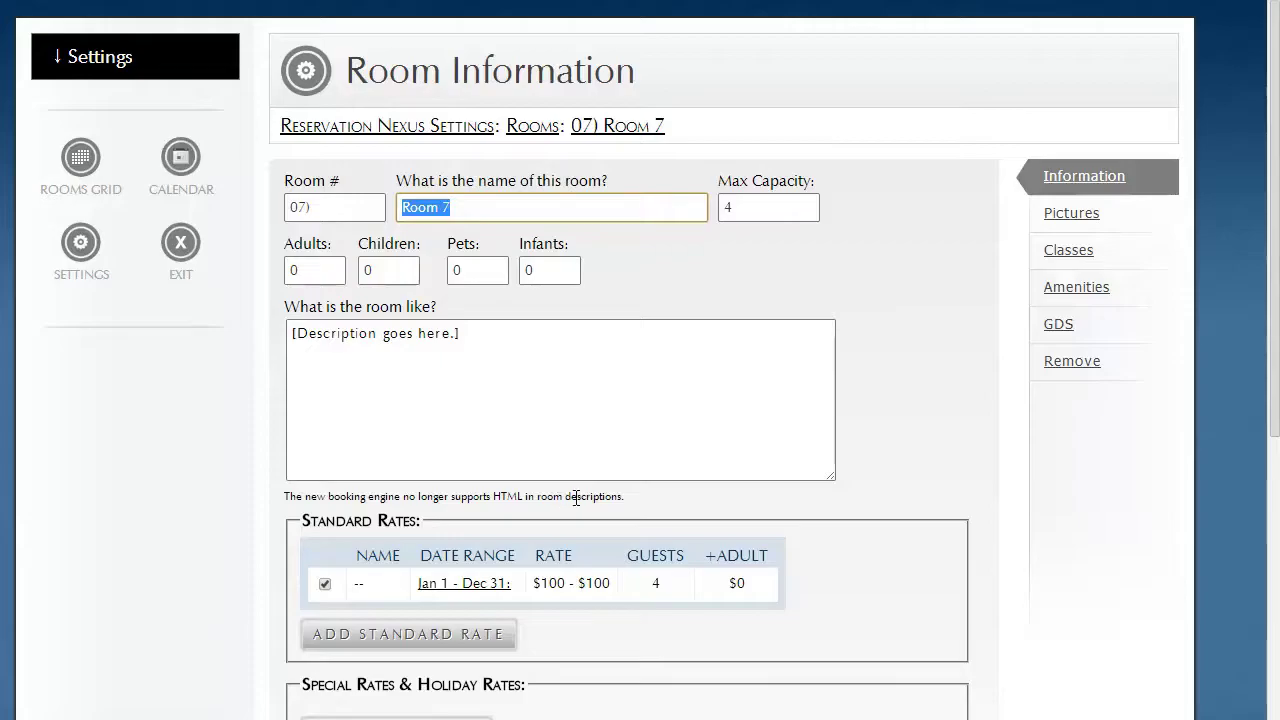
pyautogui.scroll(-1, 686, 470)
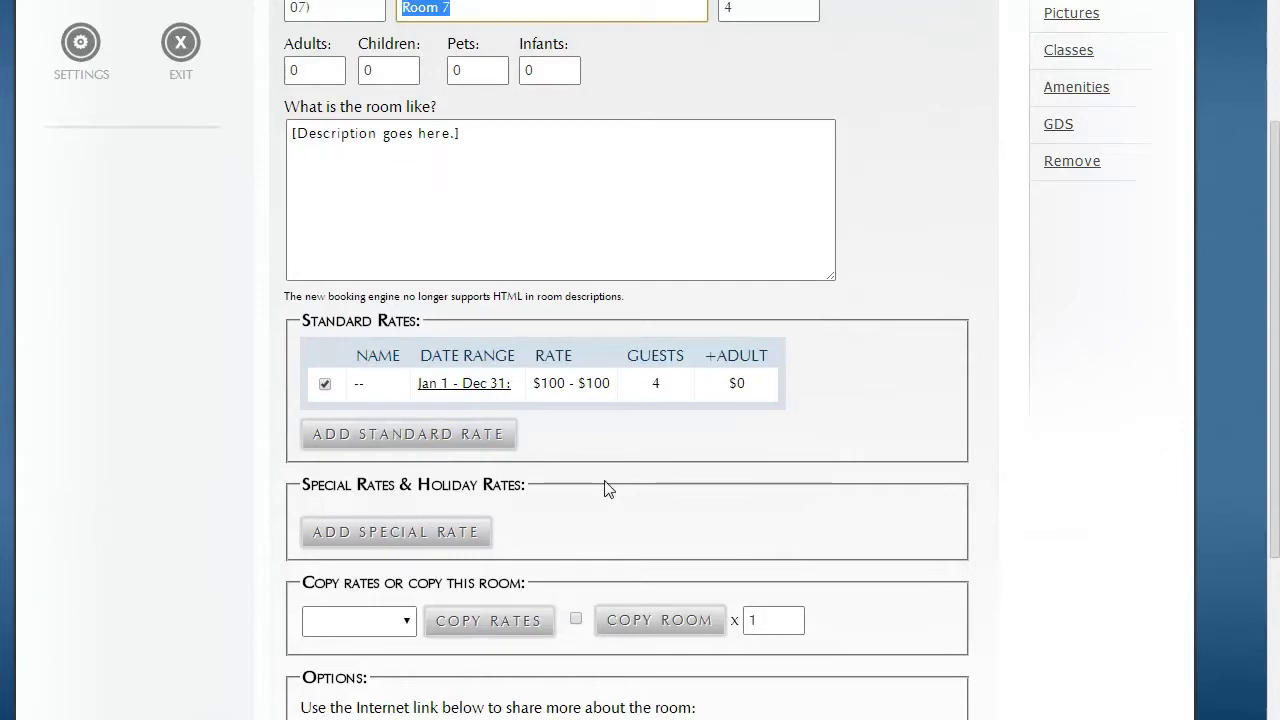
pyautogui.scroll(-1, 551, 495)
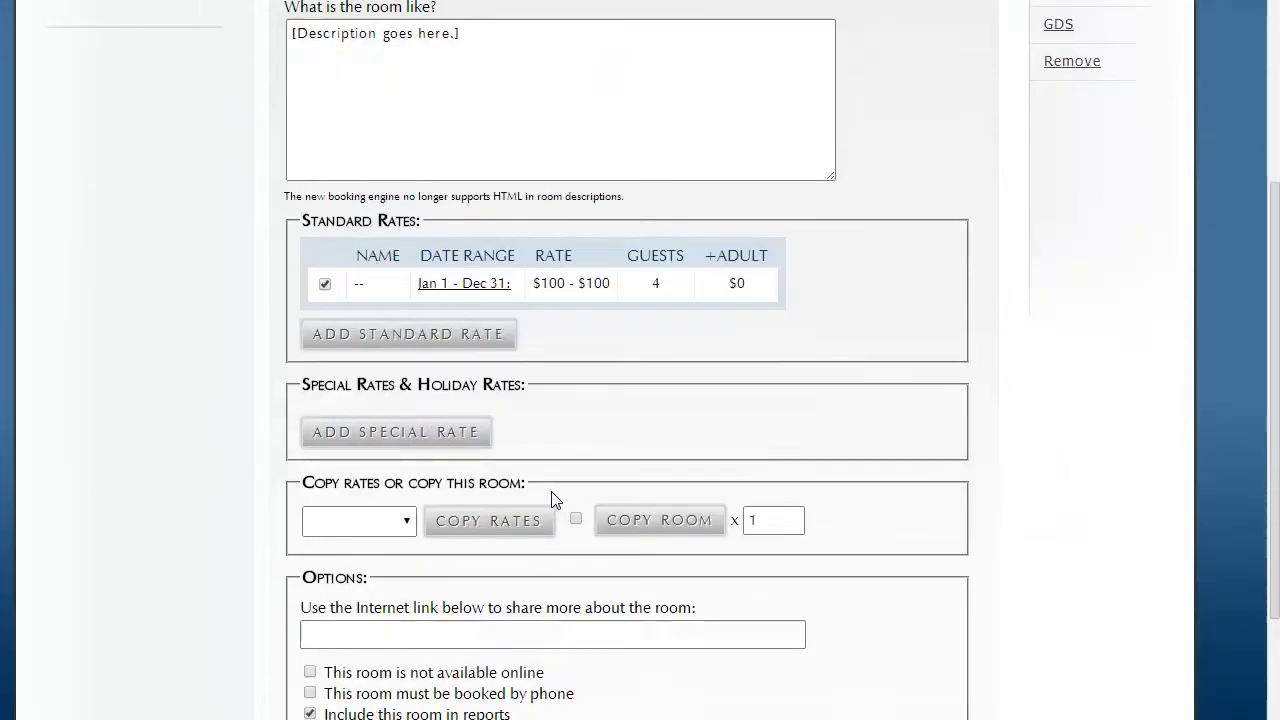
pyautogui.scroll(1, 551, 495)
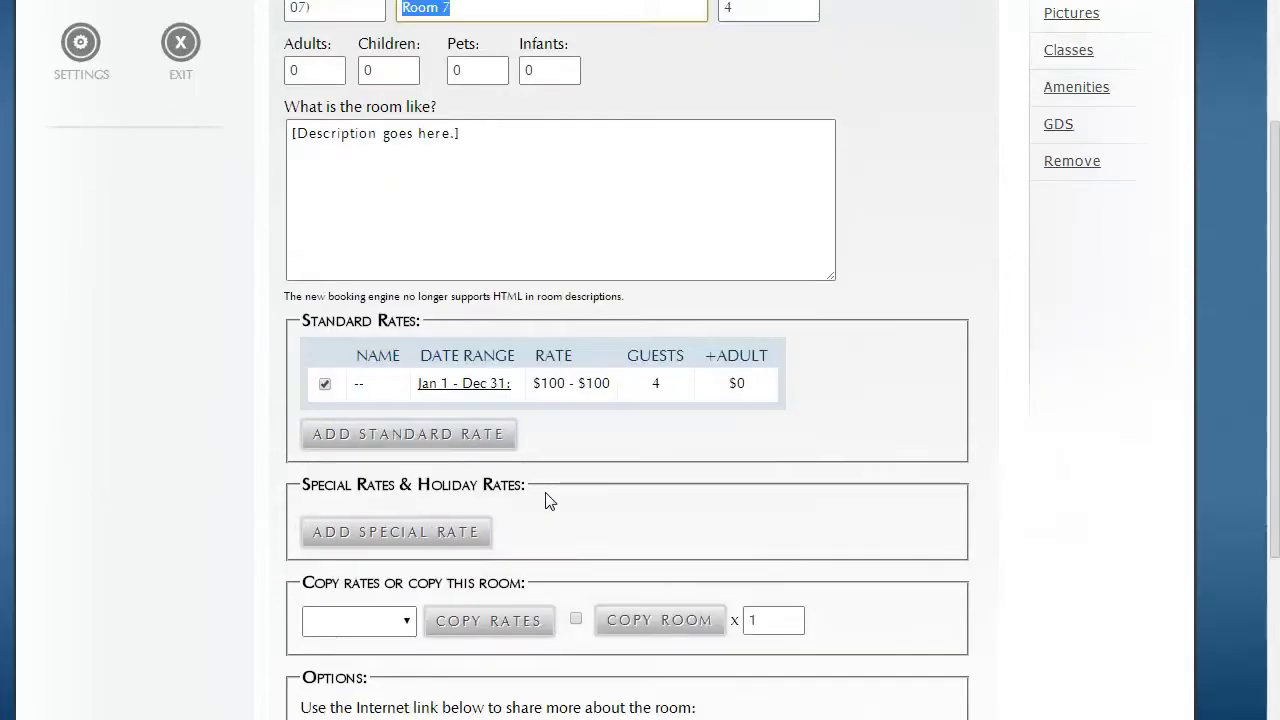
# Choose 06) Room 6 as the rate source and copy its rates into Room 7
pyautogui.click(366, 622)
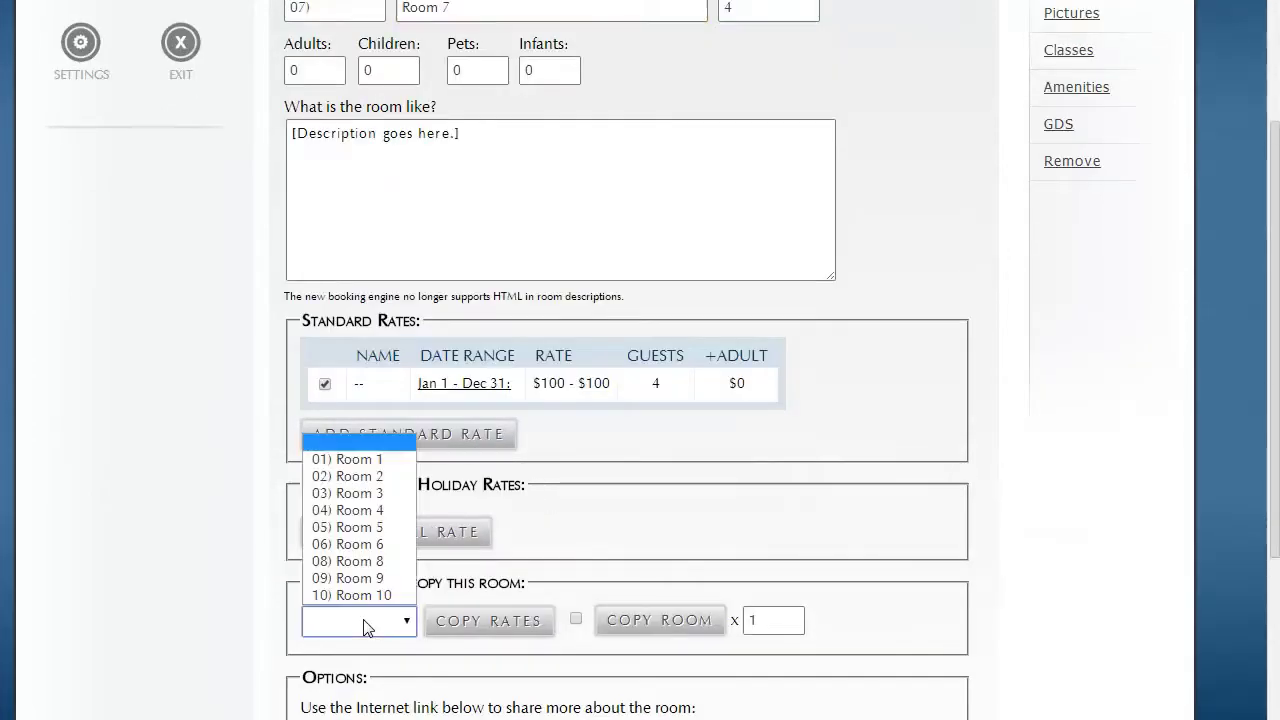
pyautogui.click(367, 546)
pyautogui.scroll(2, 660, 523)
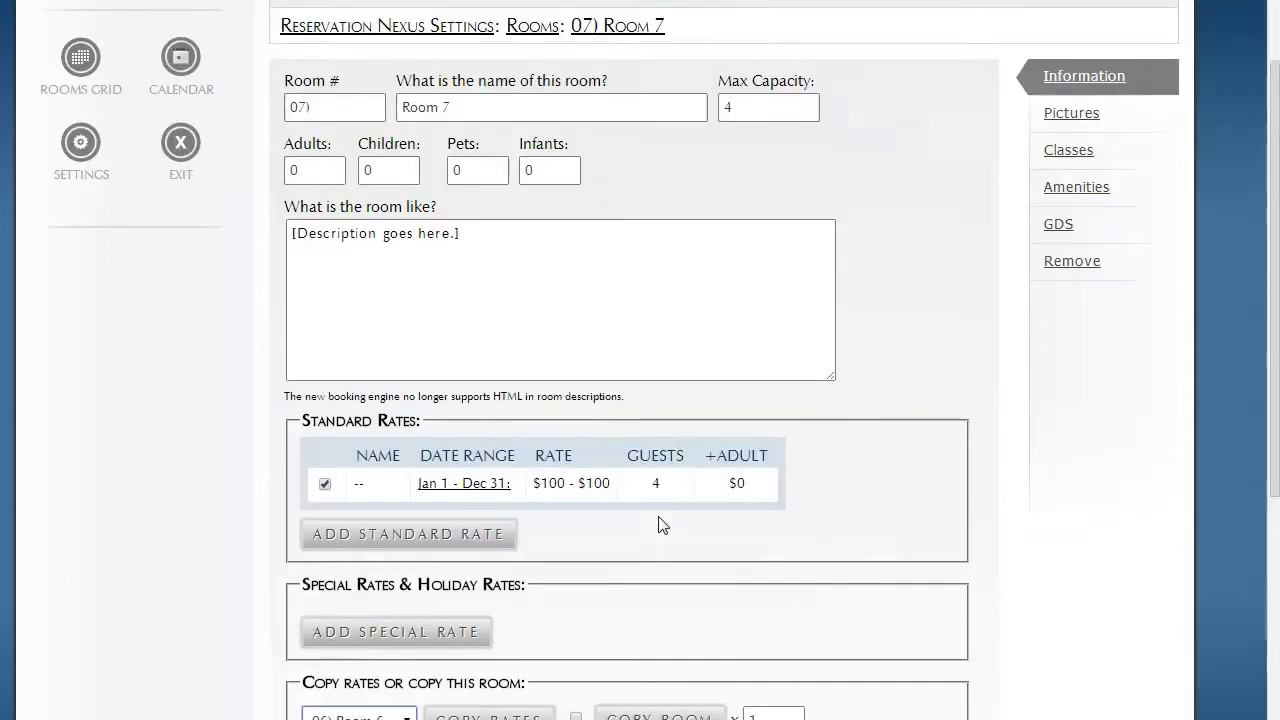
pyautogui.scroll(-3, 605, 370)
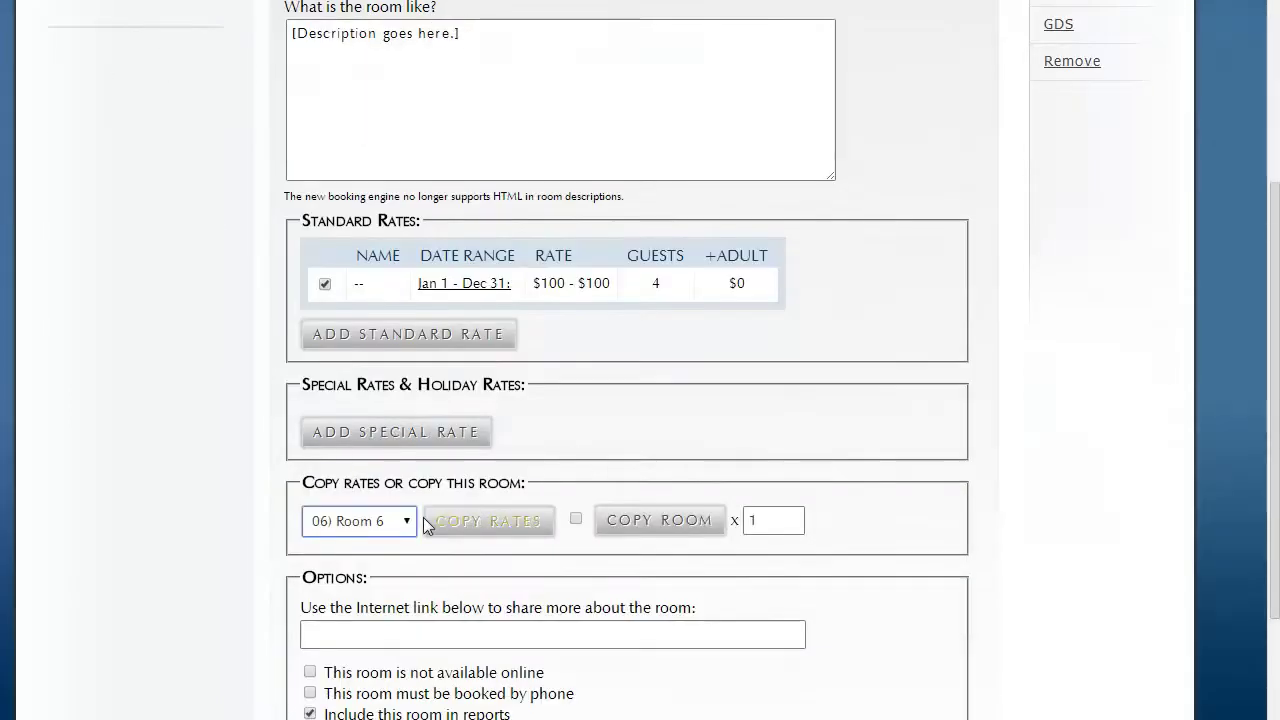
pyautogui.click(502, 536)
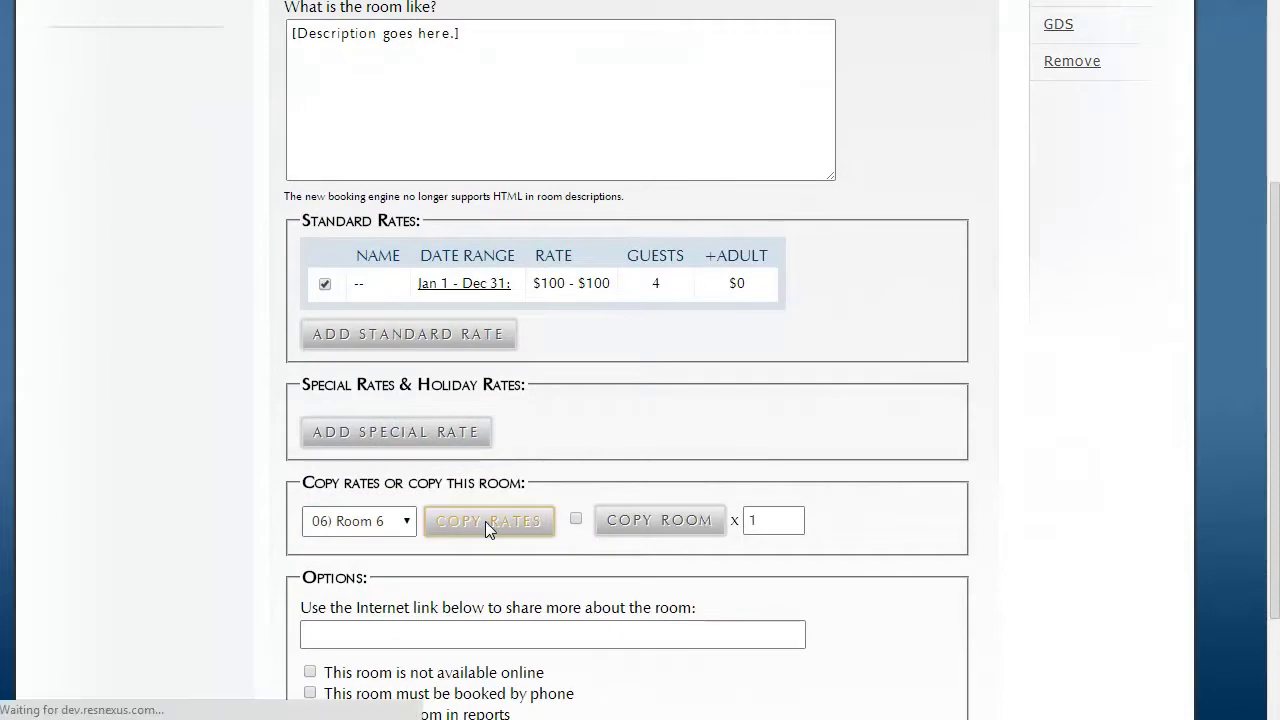
# Review Room 7's copied seasonal standard rates and 4th of July special rate
pyautogui.scroll(-2, 591, 478)
pyautogui.scroll(1, 591, 478)
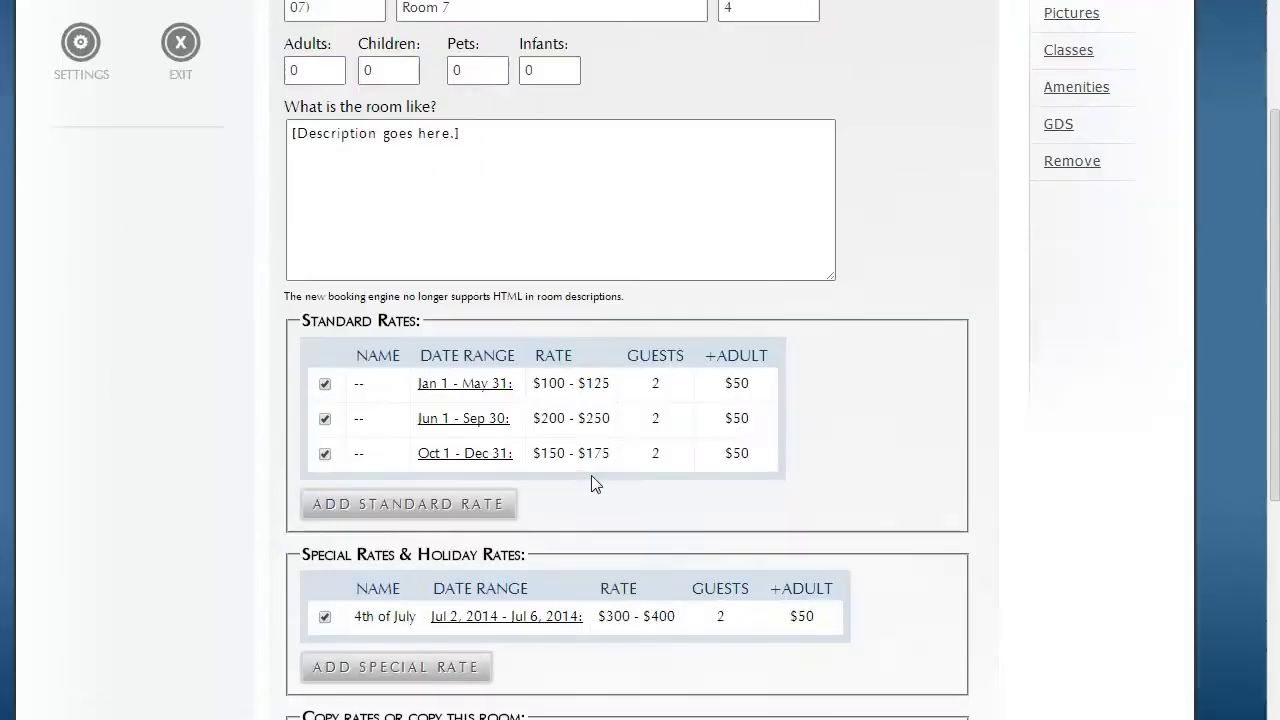
pyautogui.scroll(1, 529, 511)
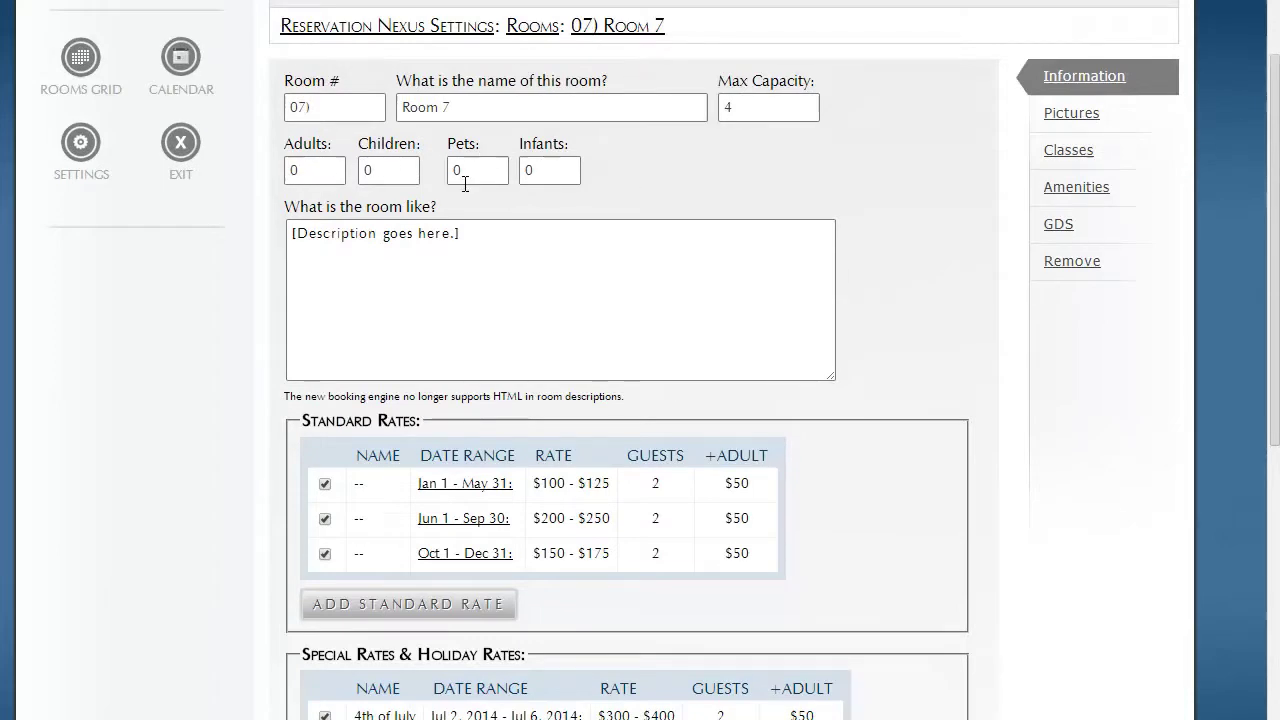
pyautogui.scroll(-3, 645, 455)
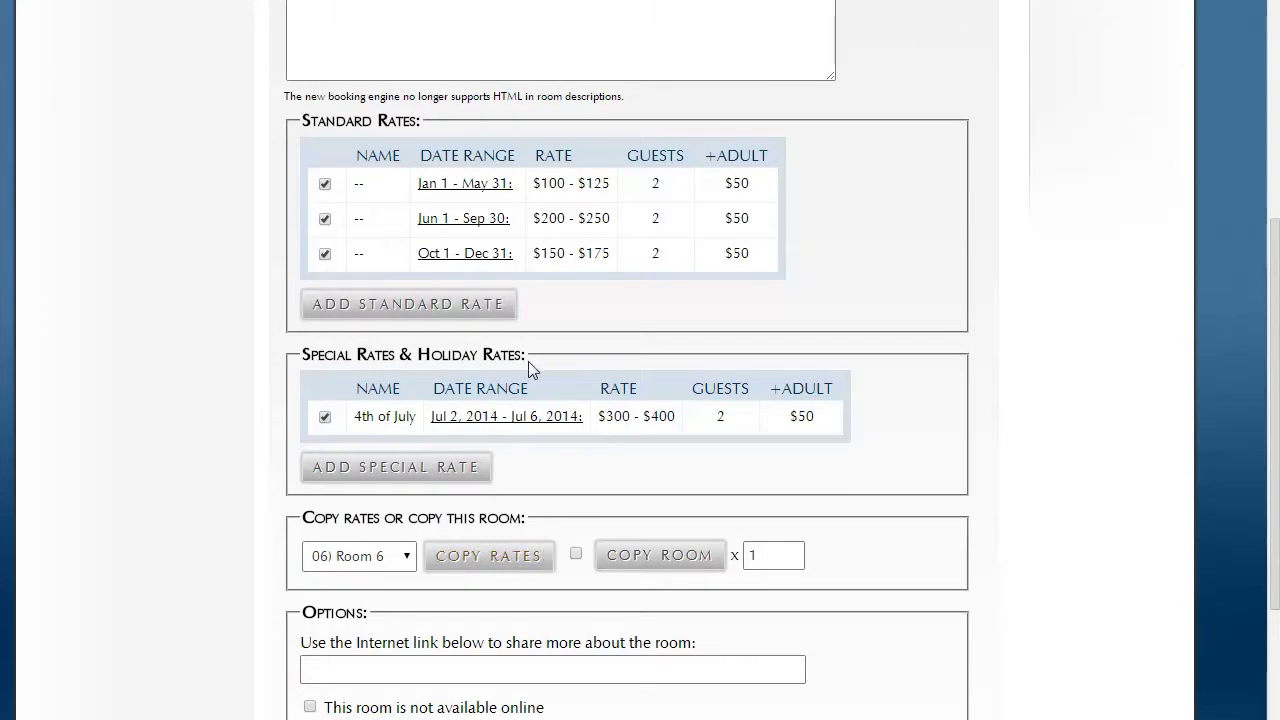
pyautogui.scroll(1, 530, 370)
pyautogui.scroll(1, 534, 366)
pyautogui.scroll(-2, 569, 523)
# Enable copying this room and select the number-of-copies value to change it
pyautogui.click(576, 555)
pyautogui.moveTo(755, 554); pyautogui.dragTo(745, 555)
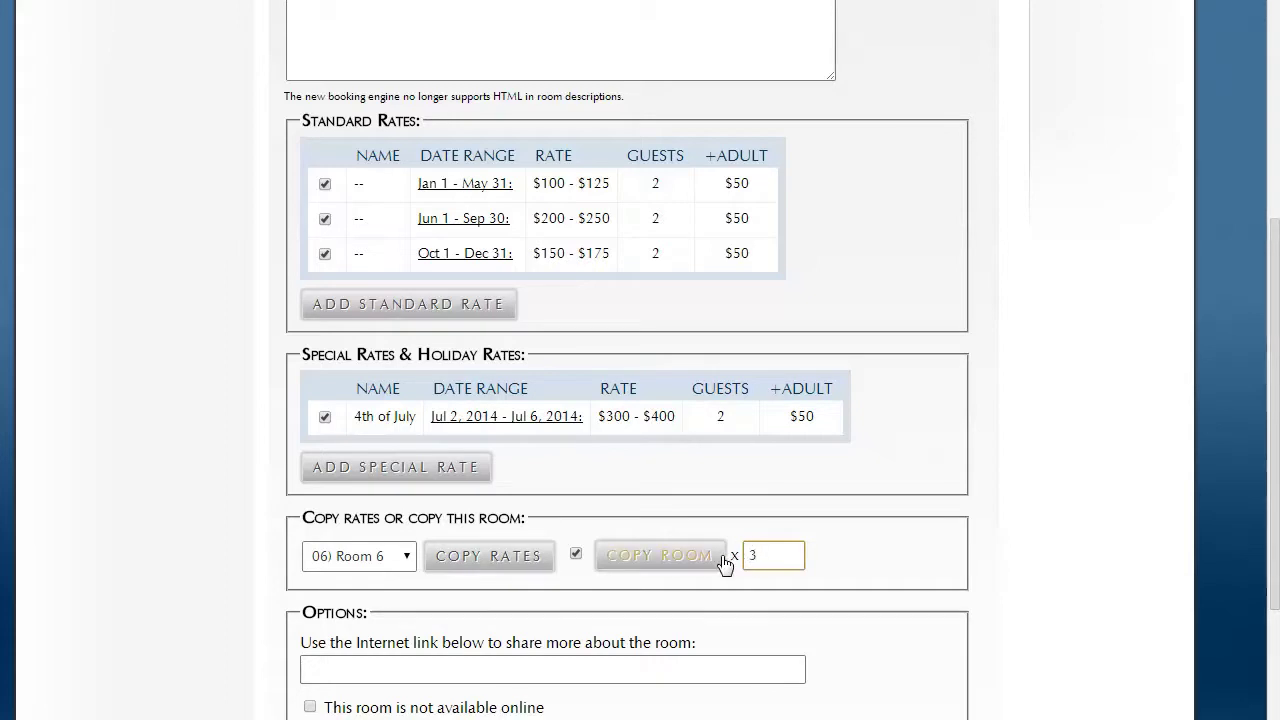
pyautogui.scroll(2, 723, 563)
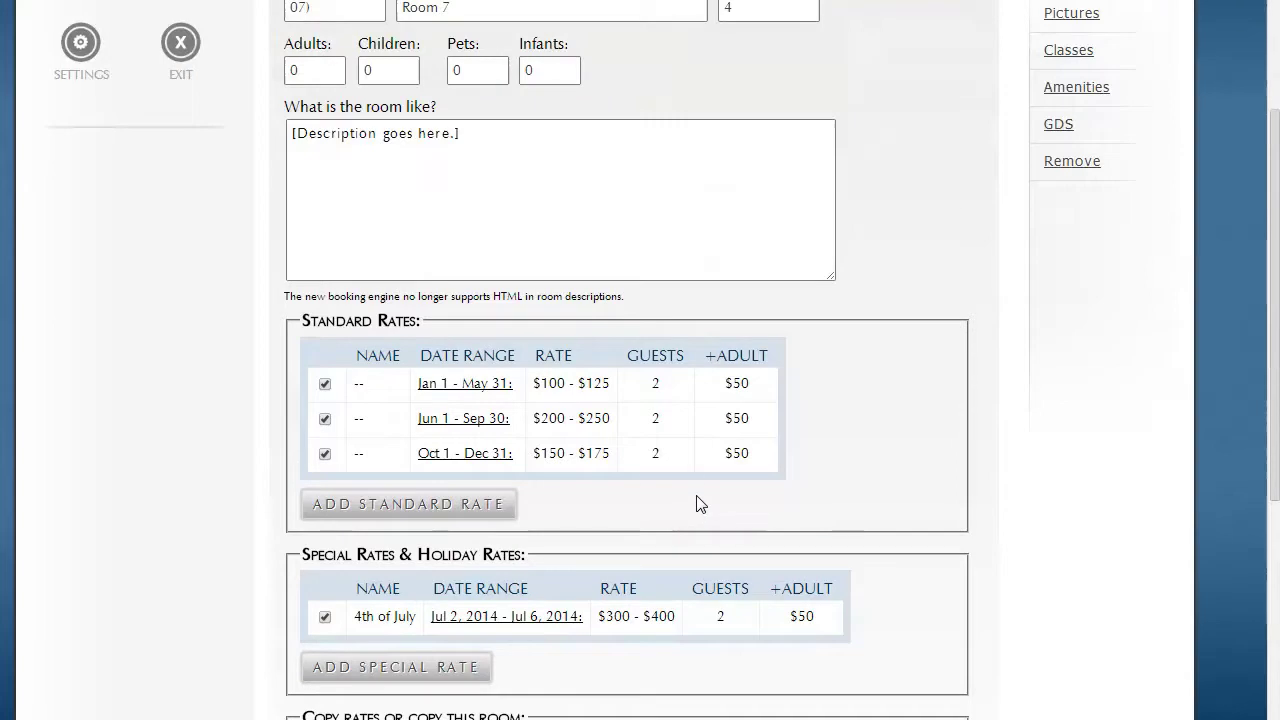
pyautogui.scroll(-1, 698, 504)
pyautogui.scroll(1, 702, 503)
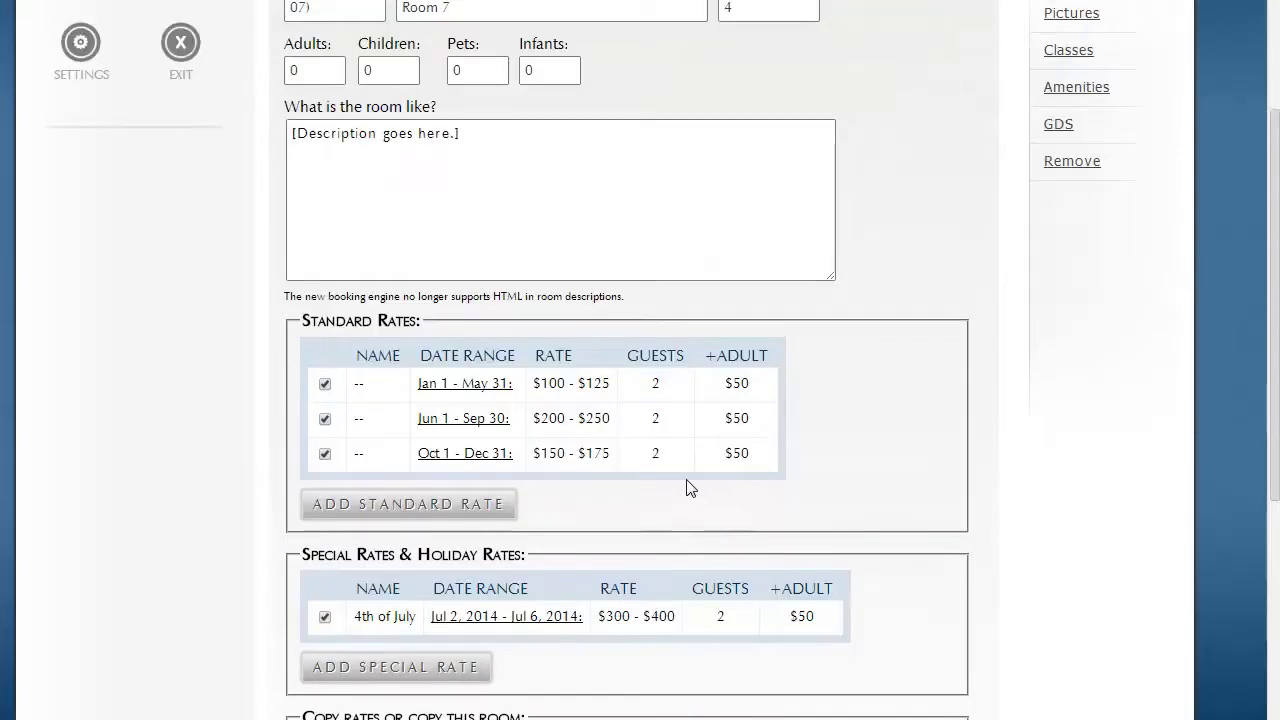
pyautogui.scroll(-1, 686, 488)
pyautogui.scroll(2, 686, 488)
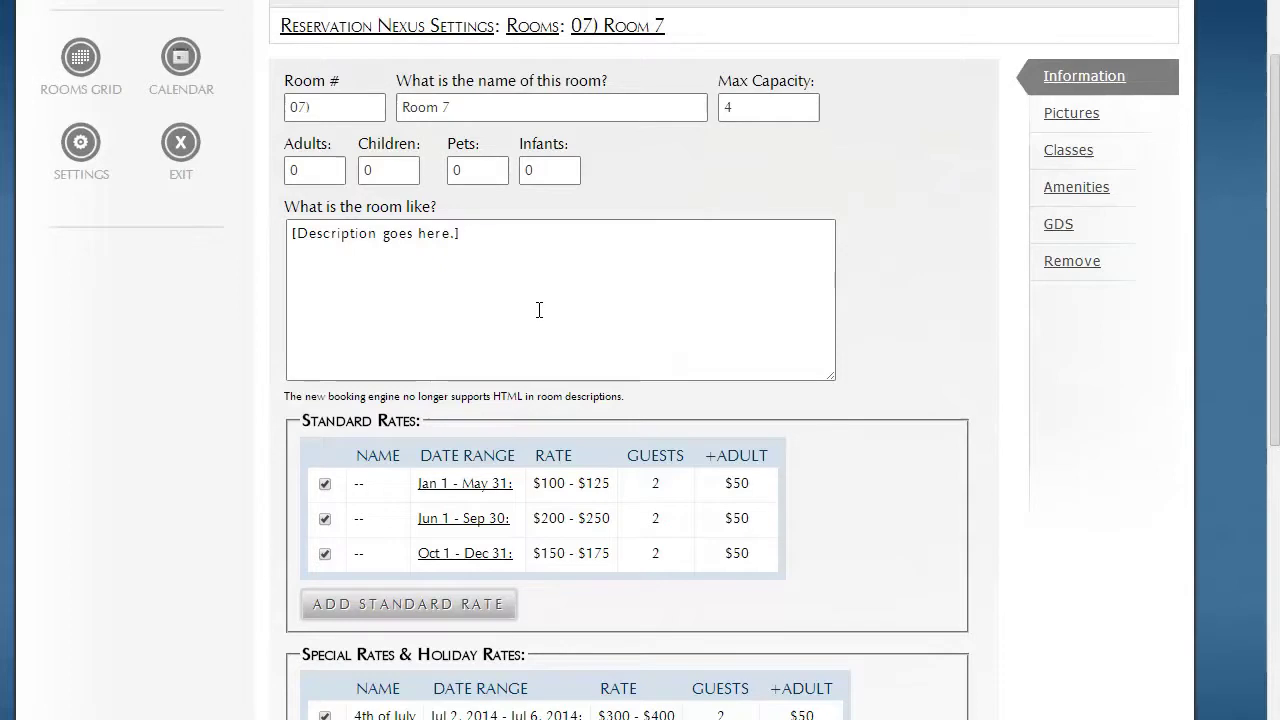
# Uncheck Room 7's three seasonal rates and 4th of July rate, save, and start a new standard rate
pyautogui.click(324, 484)
pyautogui.click(324, 519)
pyautogui.scroll(-2, 385, 545)
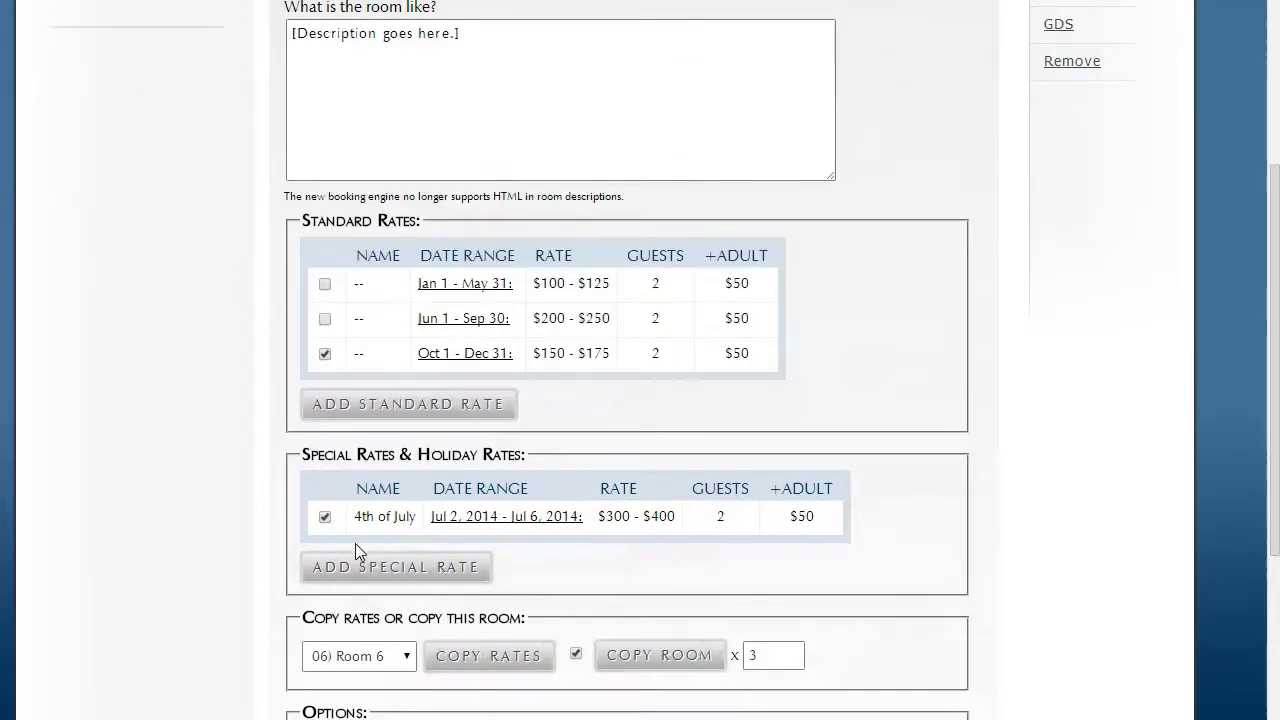
pyautogui.click(324, 353)
pyautogui.click(324, 516)
pyautogui.scroll(-2, 400, 535)
pyautogui.click(300, 712)
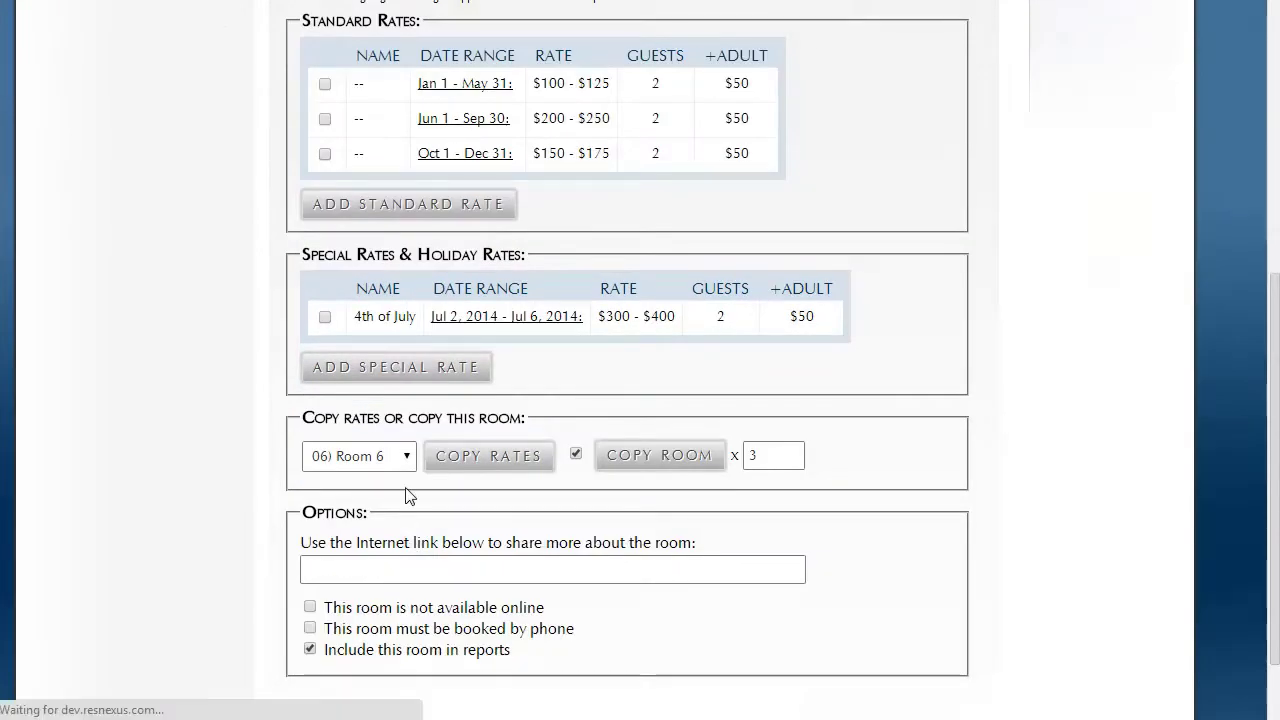
pyautogui.scroll(-2, 408, 491)
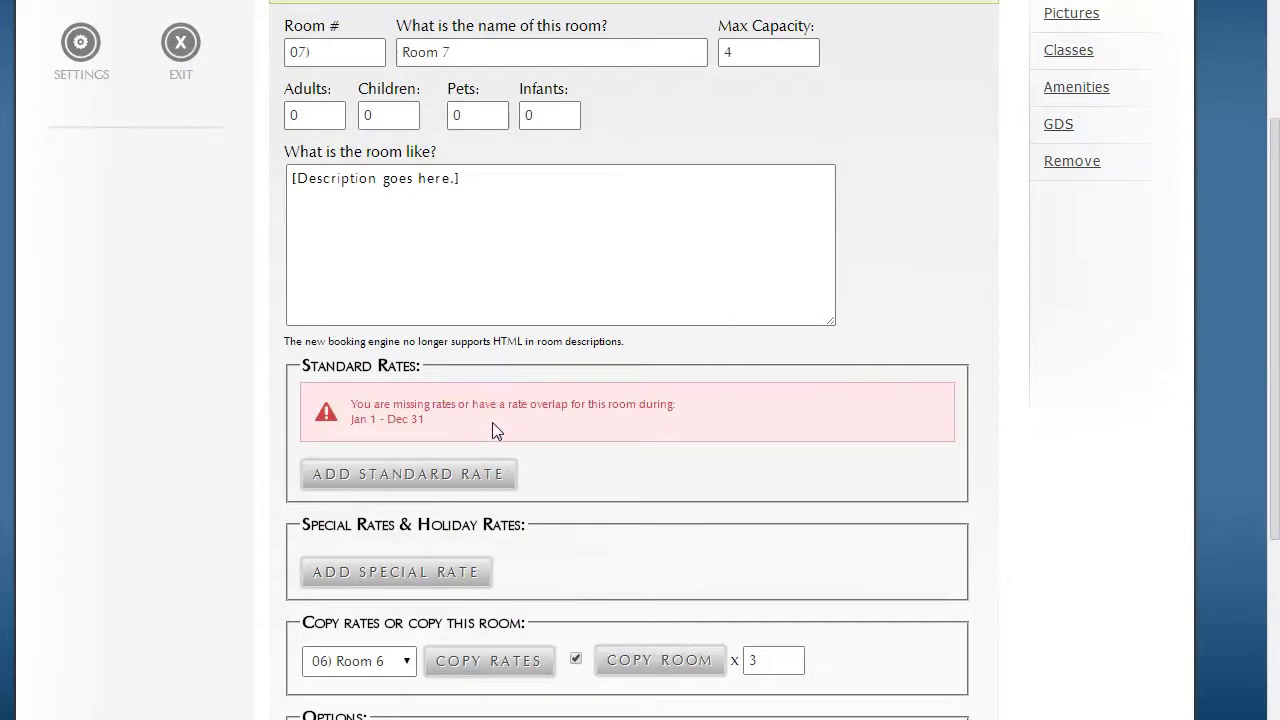
pyautogui.click(430, 477)
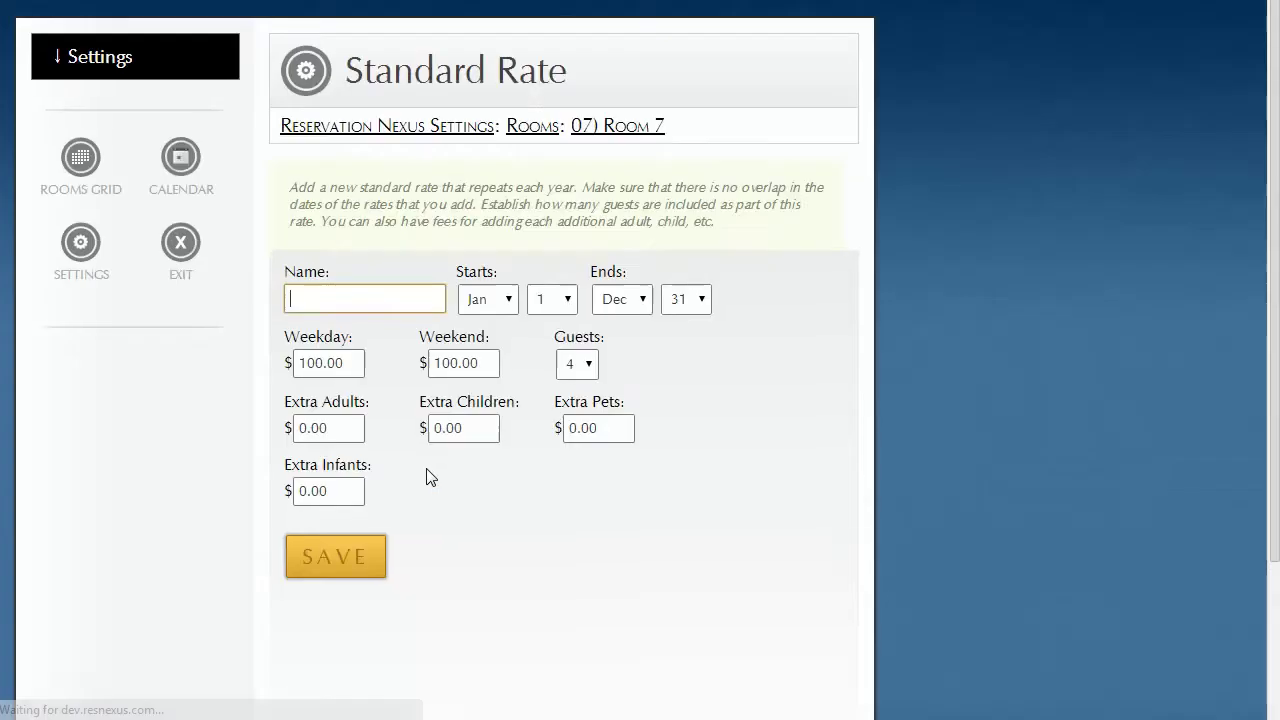
# Save Room 7's Jan 1–Dec 31 standard rate of $100 for 4 guests
pyautogui.click(335, 553)
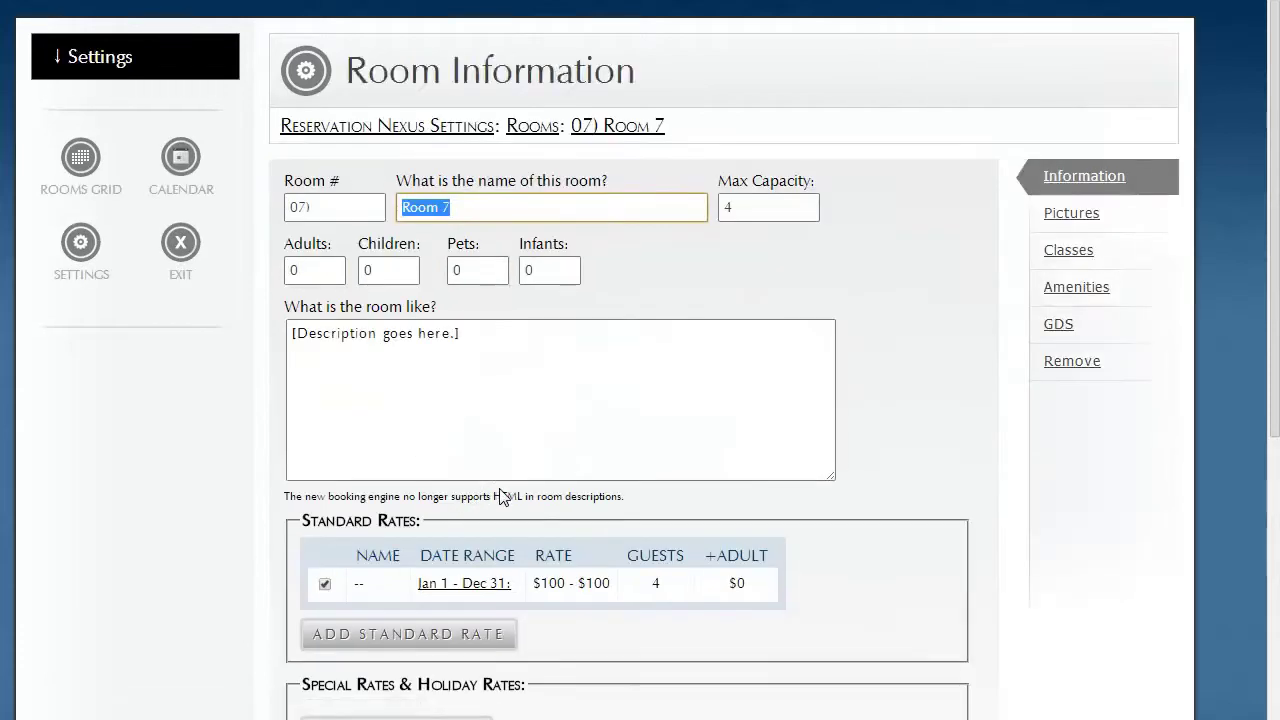
pyautogui.scroll(-1, 505, 495)
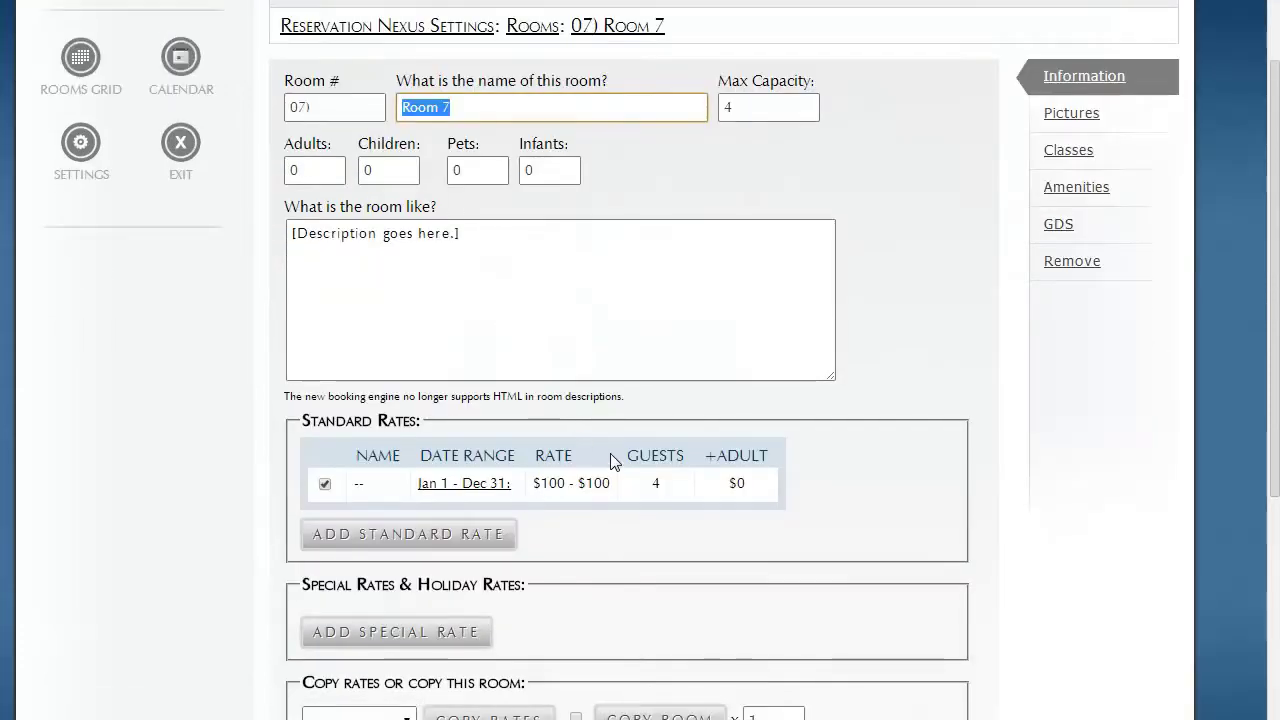
pyautogui.scroll(1, 540, 381)
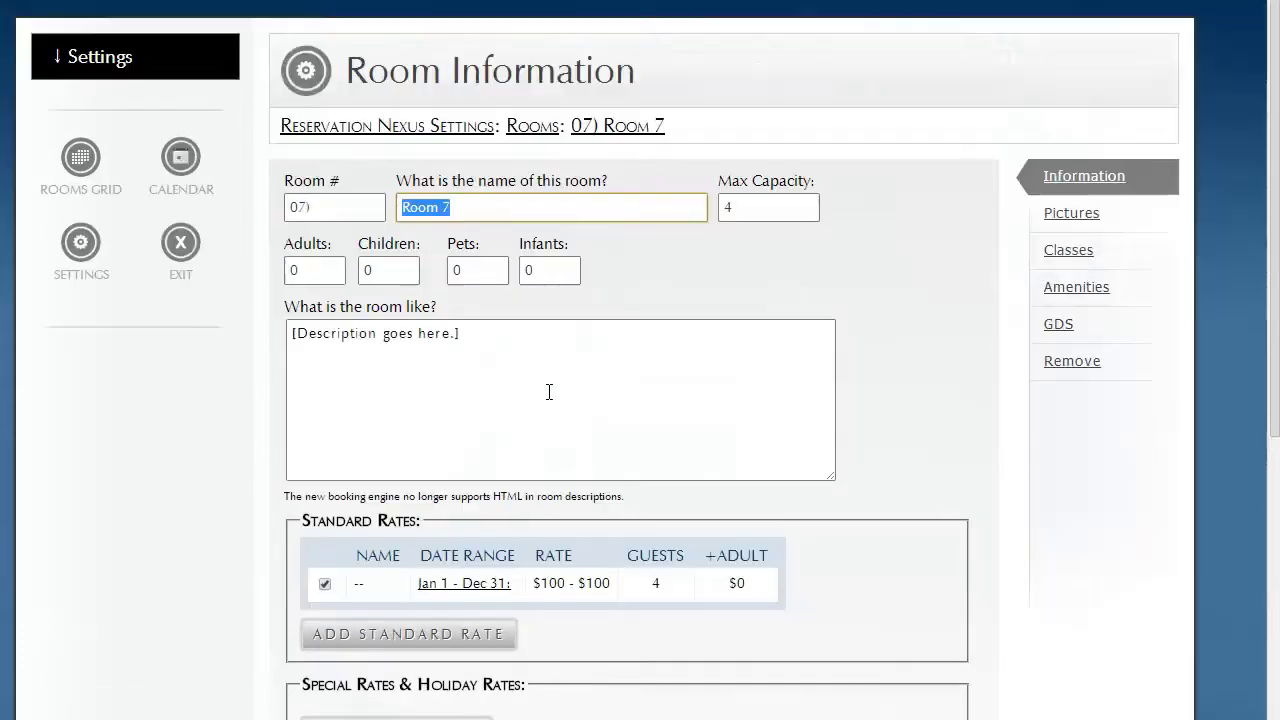
# Open Room 6's room classes, showing it belongs to the Large Room class
pyautogui.click(543, 128)
pyautogui.scroll(-4, 600, 470)
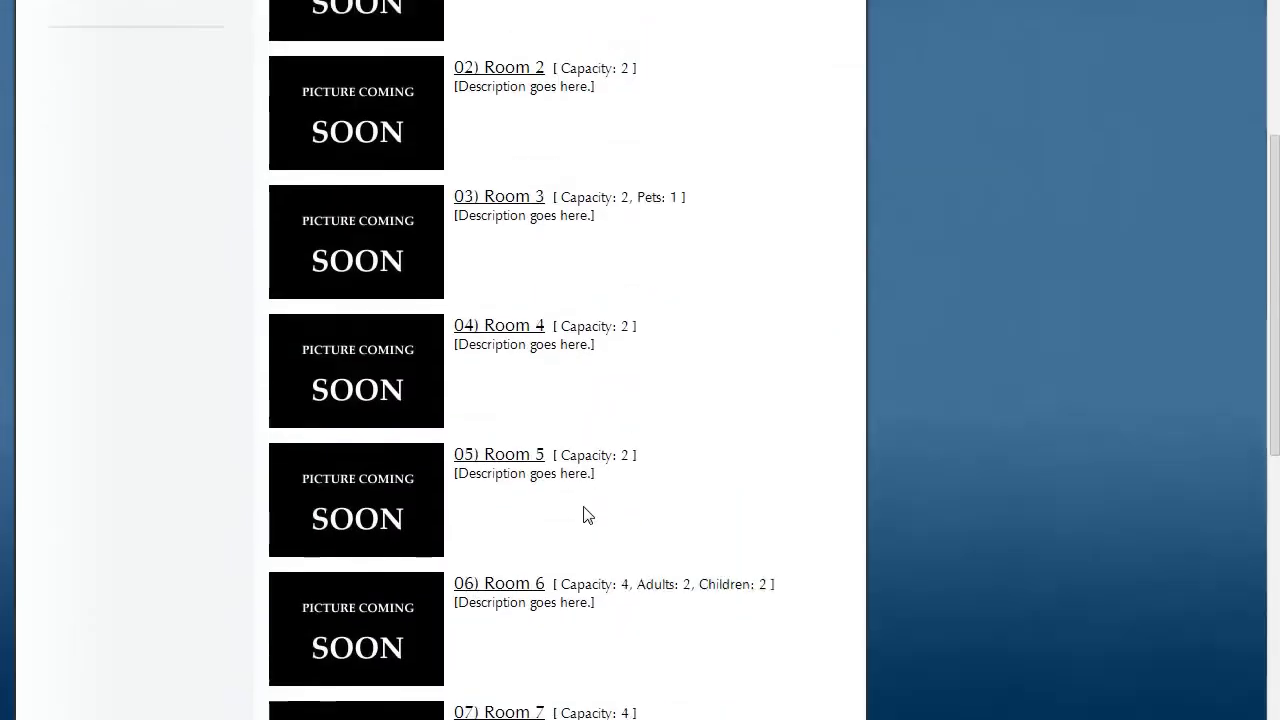
pyautogui.click(508, 487)
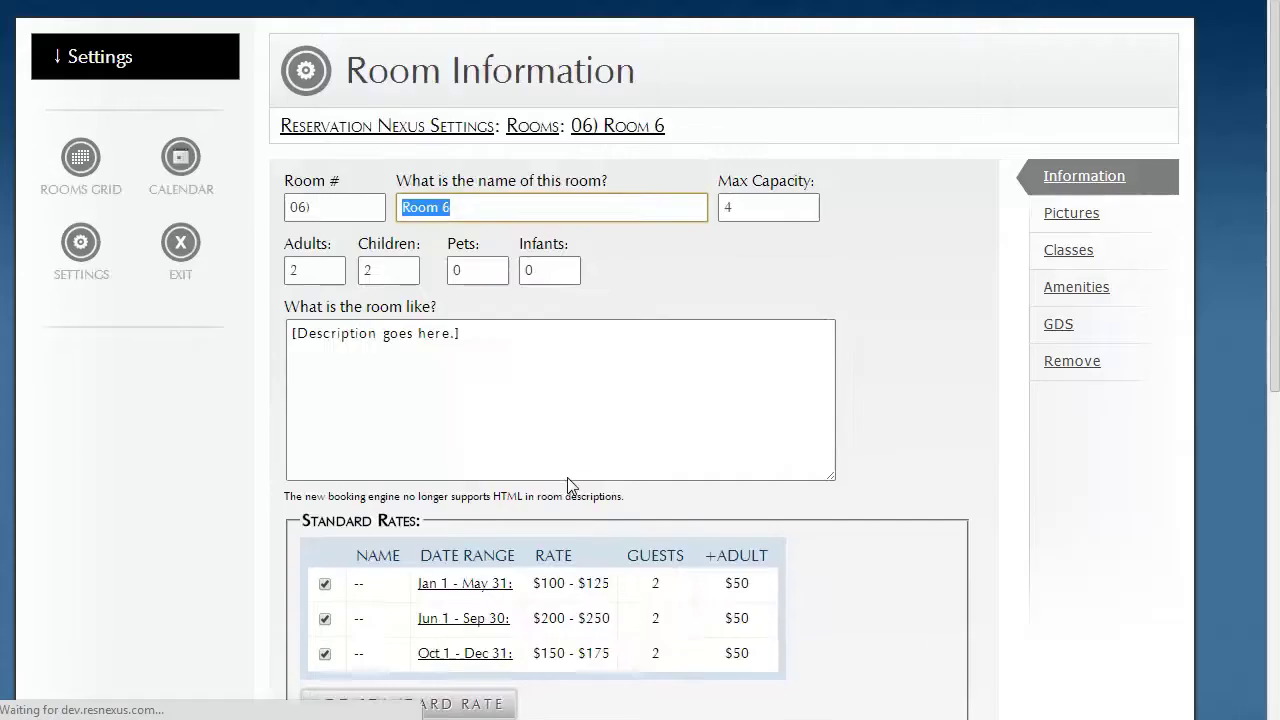
pyautogui.click(1064, 252)
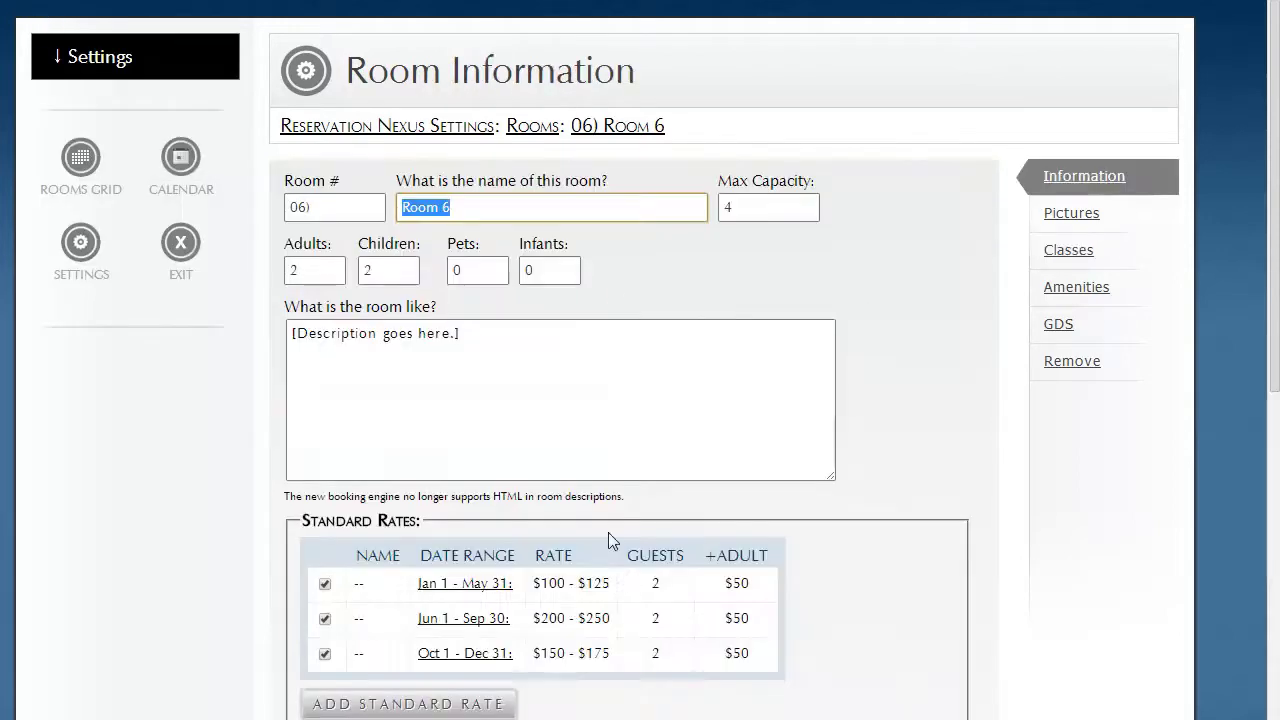
pyautogui.scroll(-2, 640, 570)
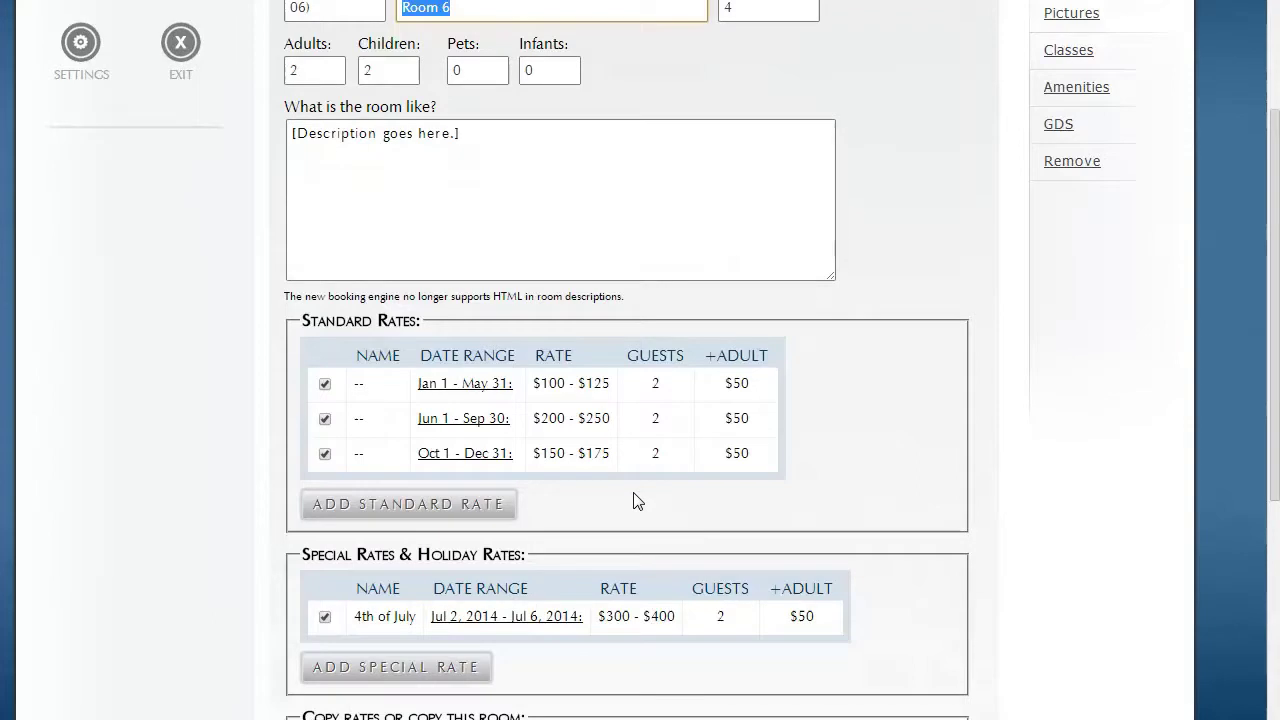
pyautogui.scroll(2, 638, 503)
# Verify and update the Large Room class rates from Room 6
pyautogui.click(1053, 252)
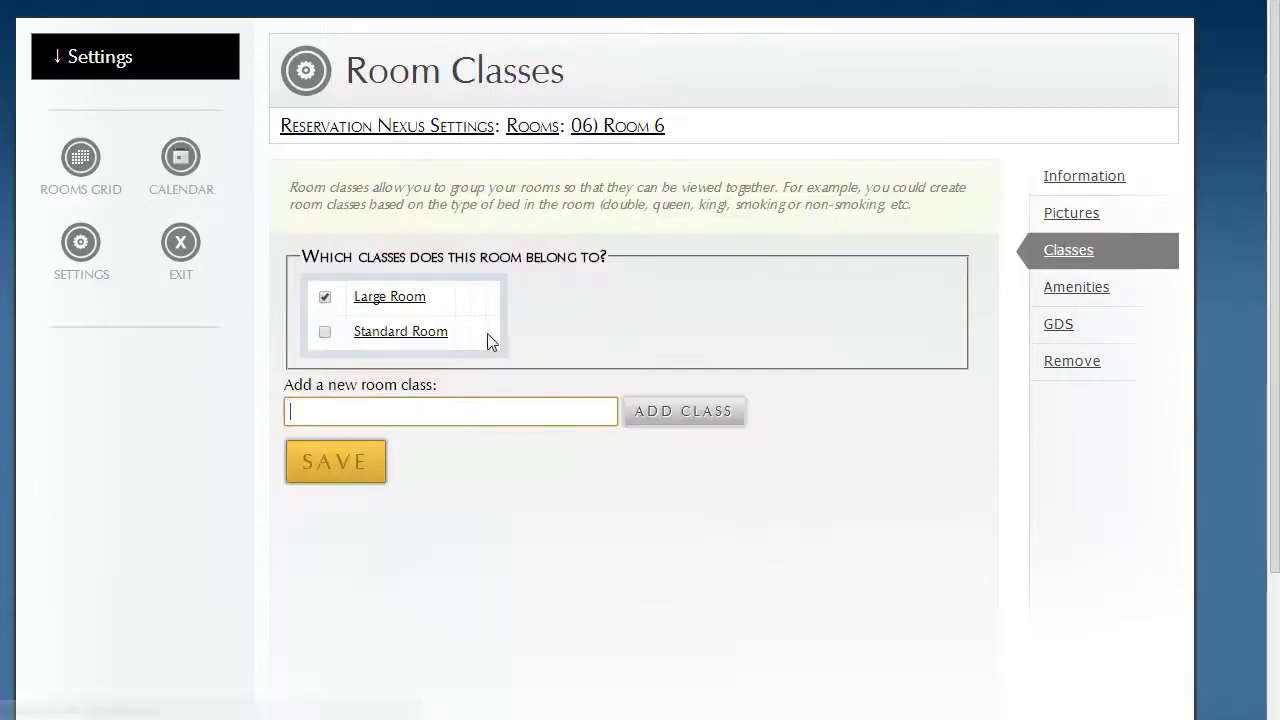
pyautogui.click(390, 300)
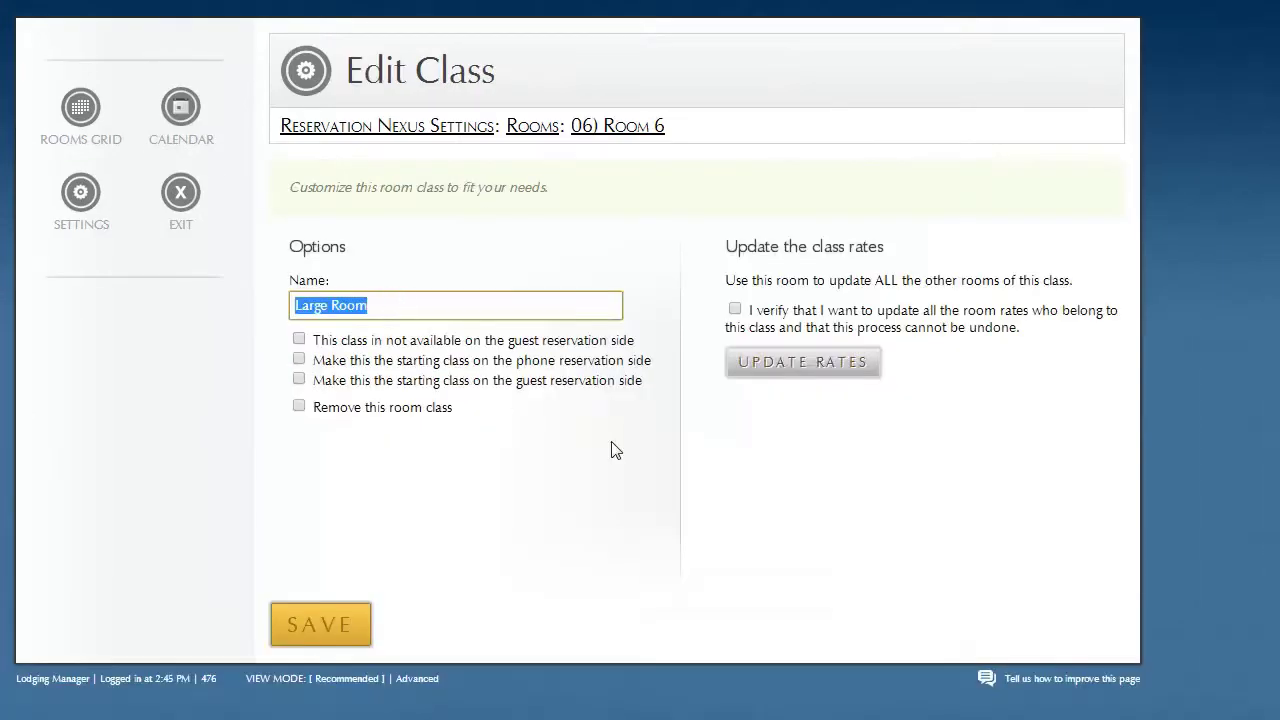
pyautogui.click(737, 311)
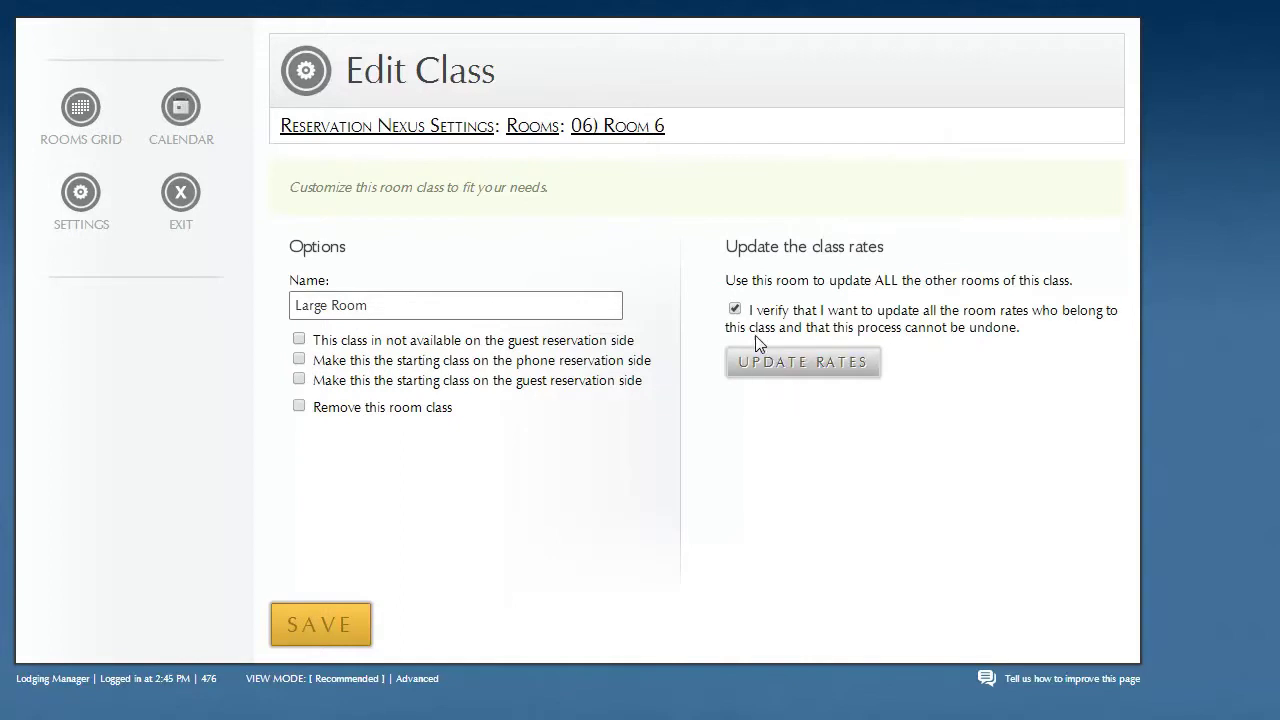
pyautogui.click(765, 366)
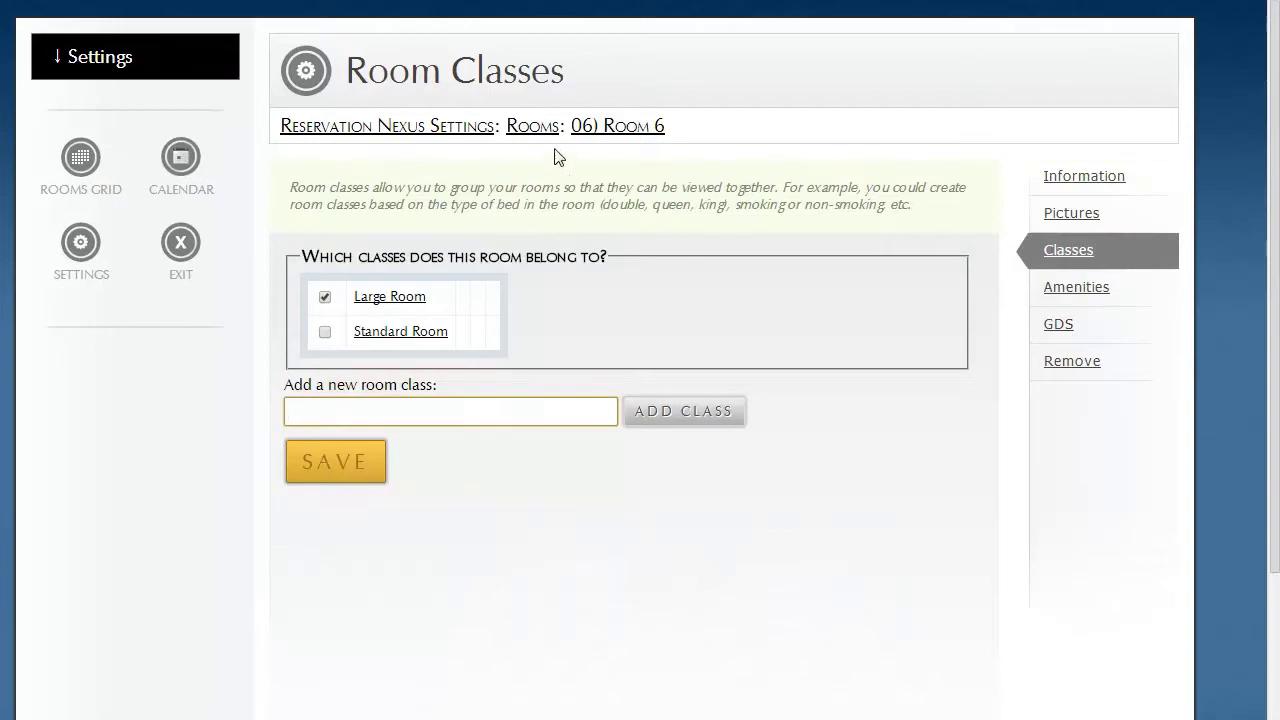
# Open Room 7 to check its restored rates, then view its Large Room class membership
pyautogui.click(541, 128)
pyautogui.scroll(-4, 630, 530)
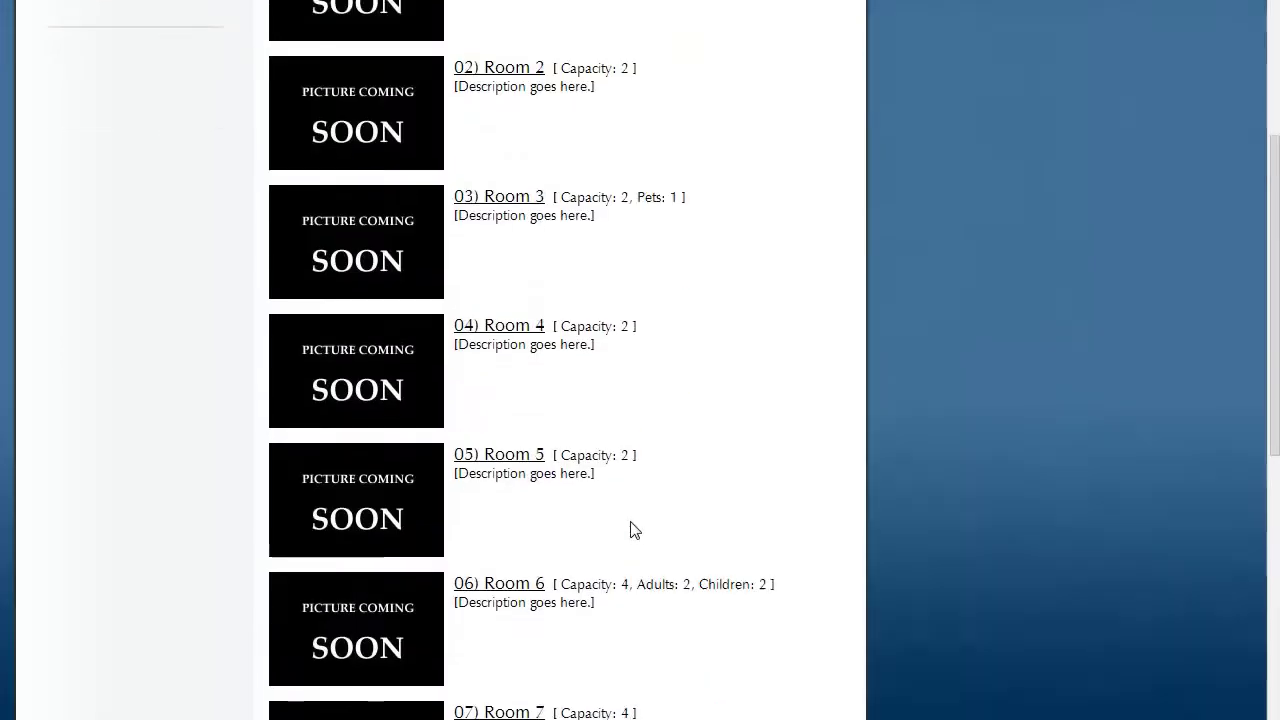
pyautogui.click(478, 612)
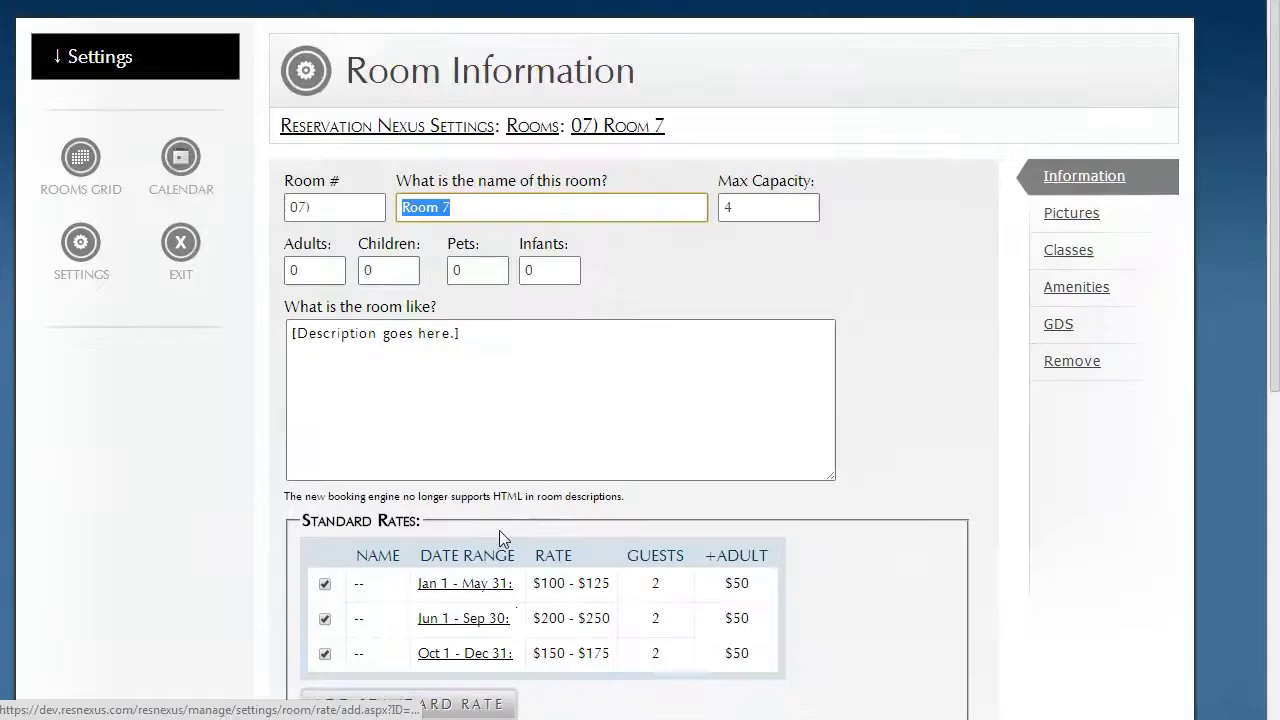
pyautogui.scroll(-3, 503, 521)
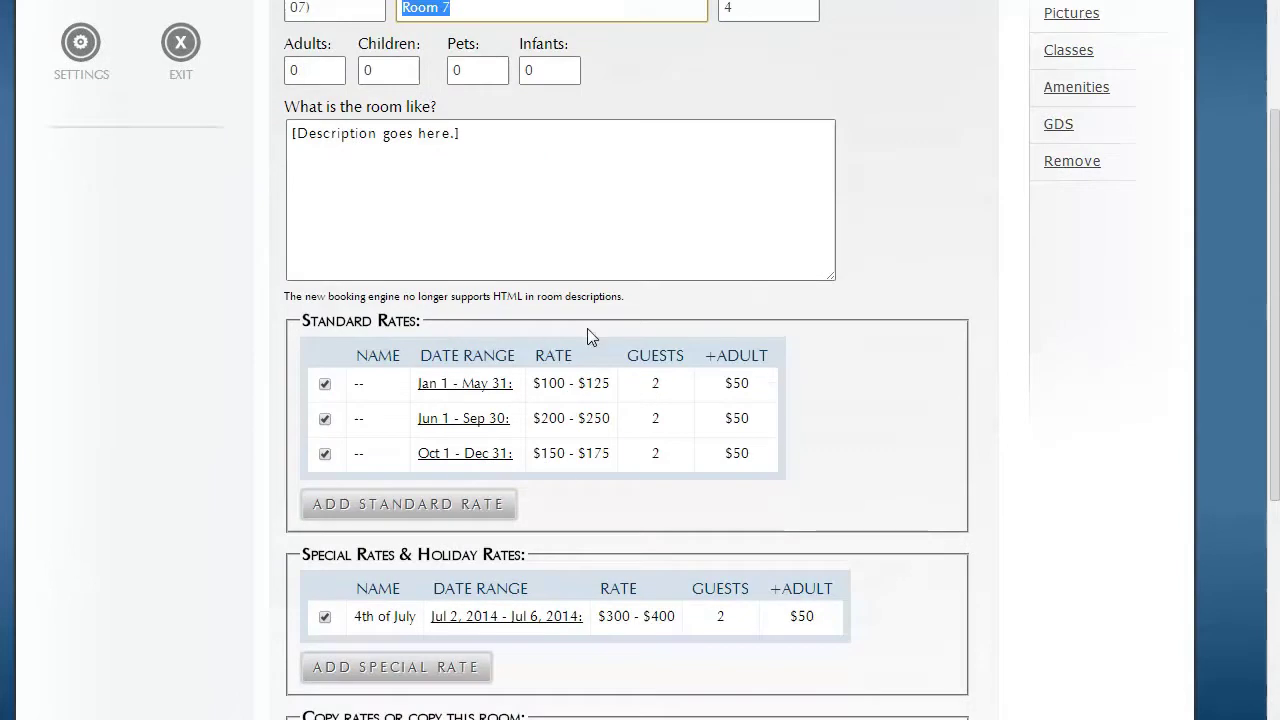
pyautogui.click(1062, 52)
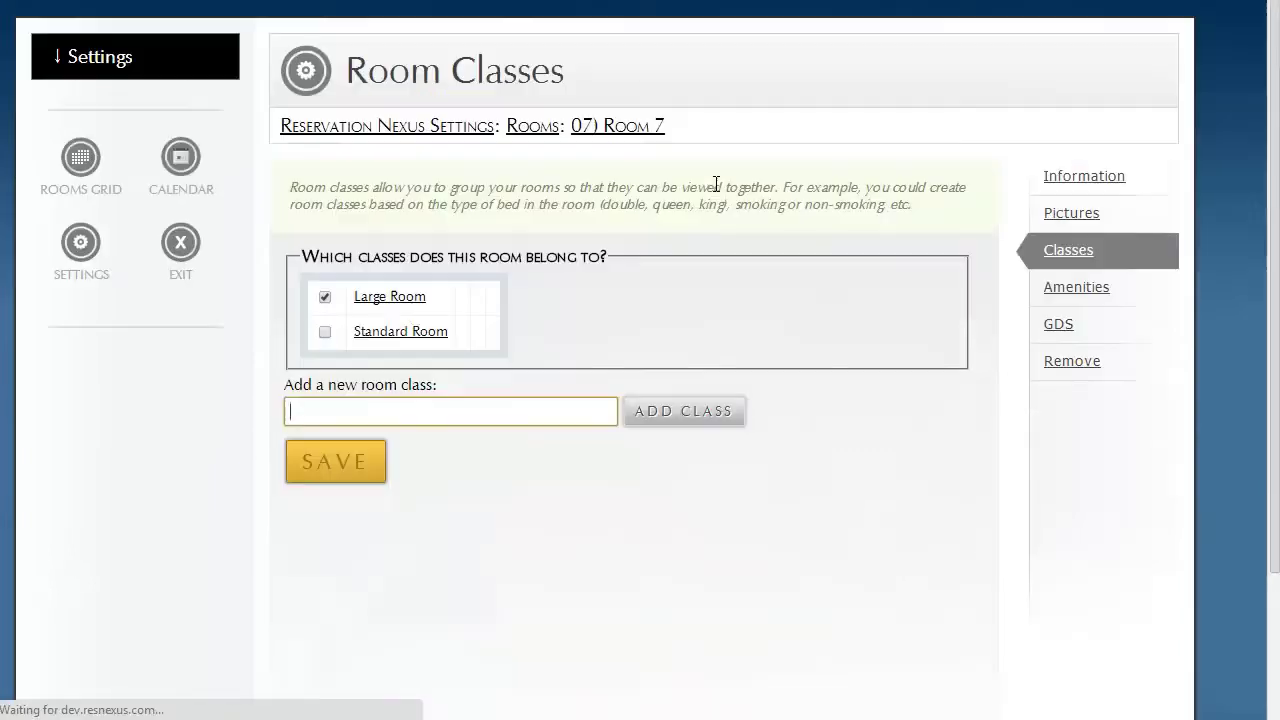